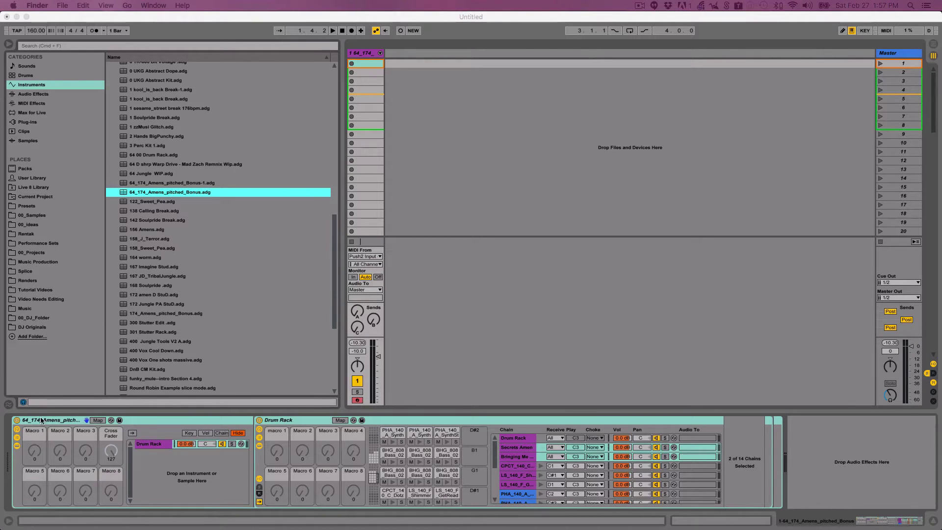
Bring the Live set with the loaded 64_174_Amens_pitched_Bonus drum rack to the foreground.
{"action": "left_click", "coordinate": [68, 417]}
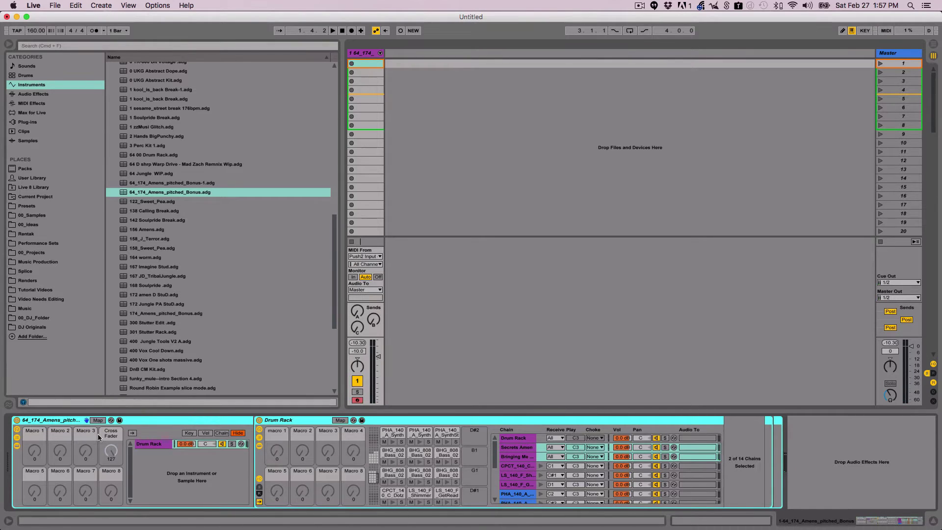
Group the 64_174_Amens_pitched_Bonus Drum Rack into a new Instrument Rack with Cmd+G.
{"action": "right_click", "coordinate": [62, 420]}
{"action": "left_click", "coordinate": [107, 349]}
{"action": "key", "text": "super+g"}
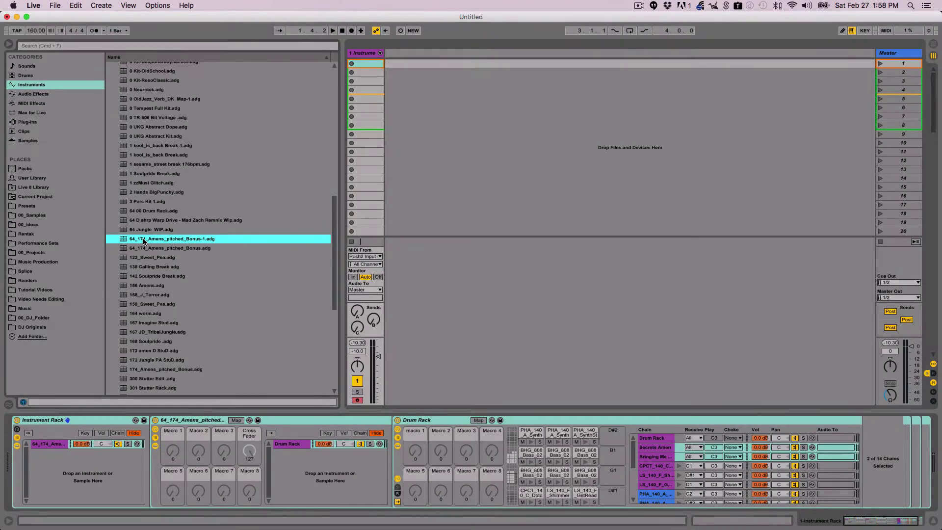
Add the Amens_pitched_Bonus-1, 64 Jungle WIP and 64 D shrp Warp Drive presets as chains.
{"action": "left_click_drag", "start_coordinate": [144, 241], "coordinate": [78, 472]}
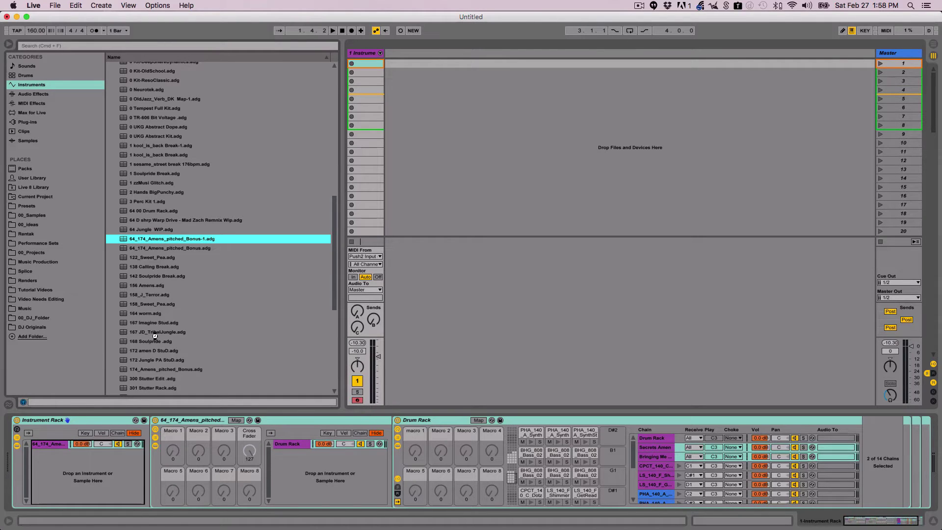
{"action": "left_click", "coordinate": [155, 230]}
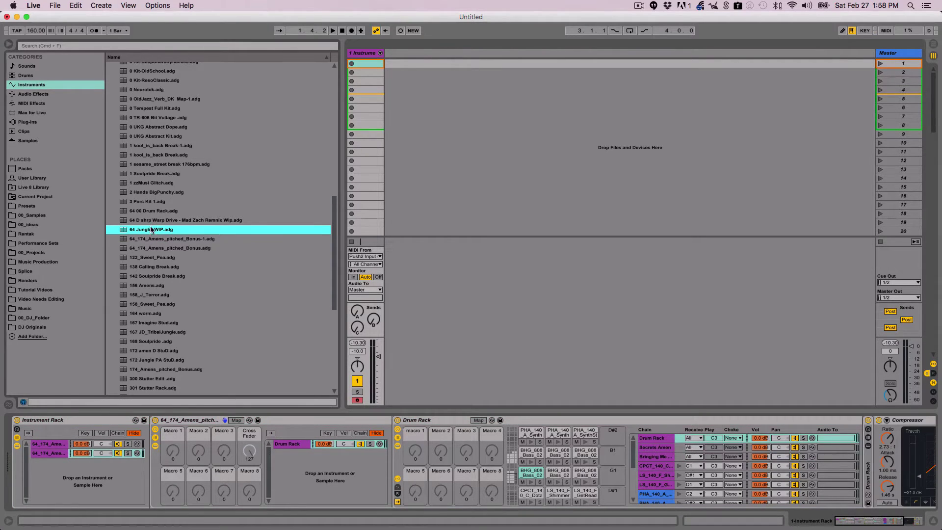
{"action": "left_click_drag", "start_coordinate": [153, 231], "coordinate": [64, 487]}
{"action": "key", "text": "Up"}
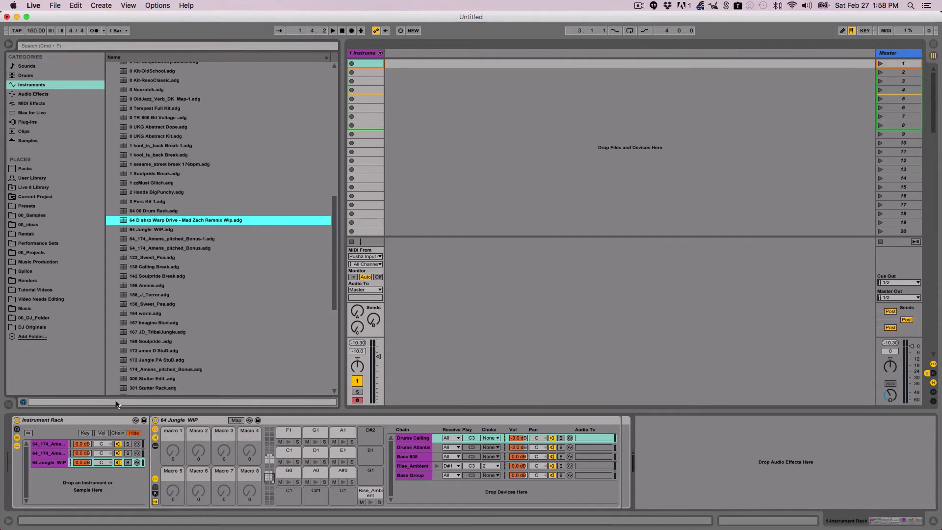
{"action": "left_click_drag", "start_coordinate": [117, 405], "coordinate": [65, 492]}
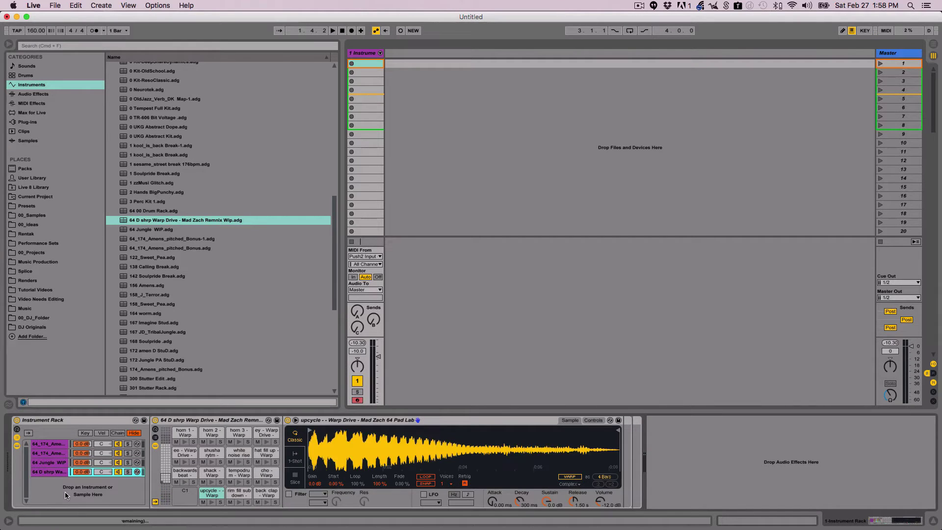
{"action": "left_click", "coordinate": [49, 463]}
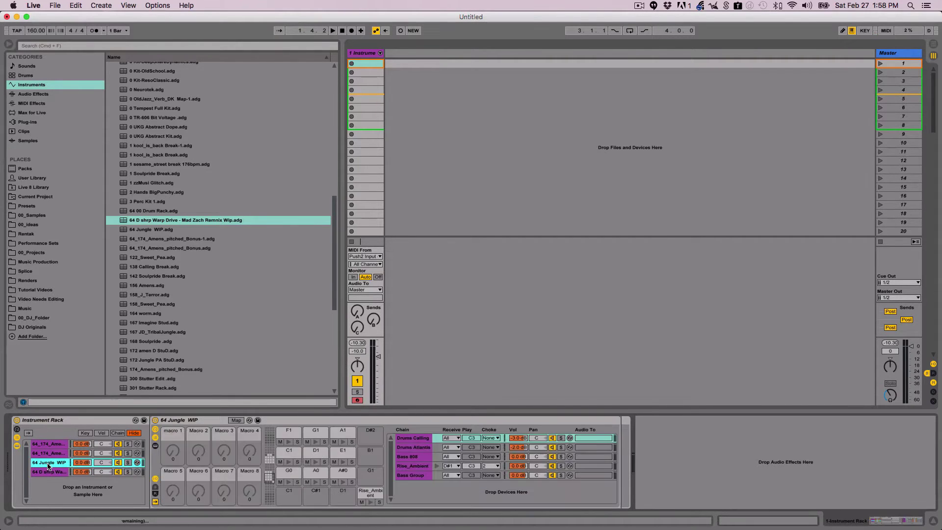
{"action": "left_click", "coordinate": [49, 472]}
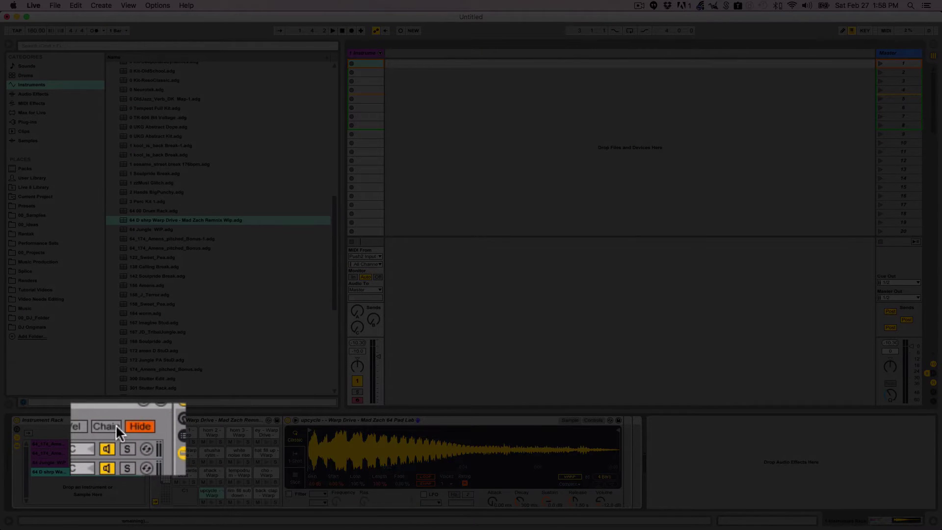
Show the chain select editor and stretch all four chains' zones to span 0–4.
{"action": "left_click", "coordinate": [118, 433]}
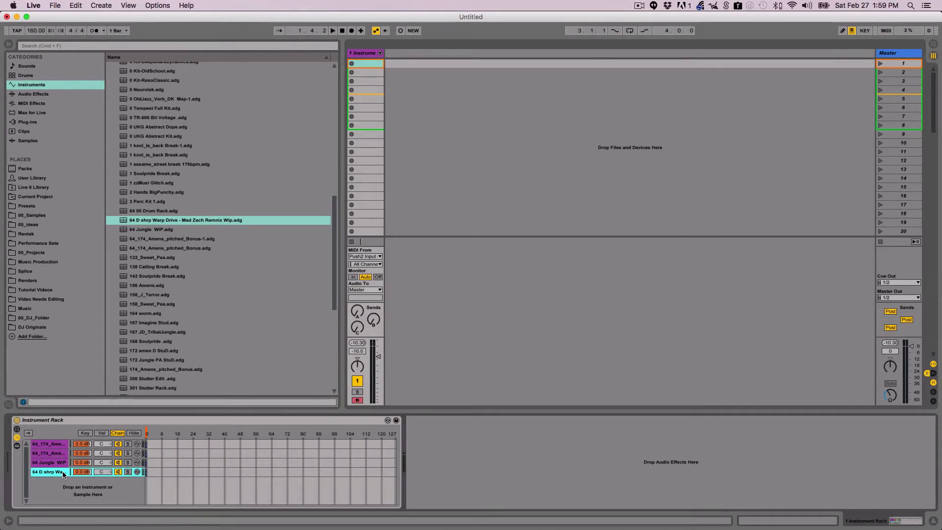
{"action": "left_click", "coordinate": [44, 444], "text": "shift"}
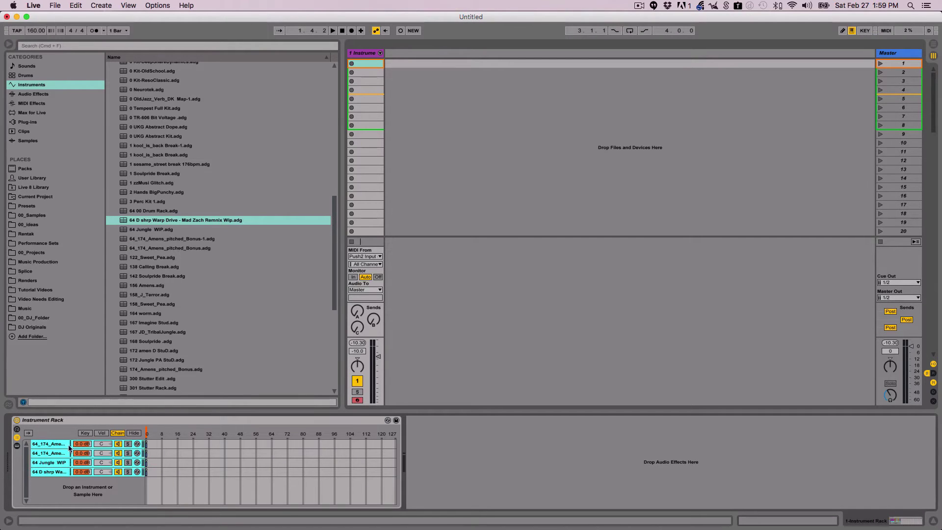
{"action": "left_click", "coordinate": [146, 443]}
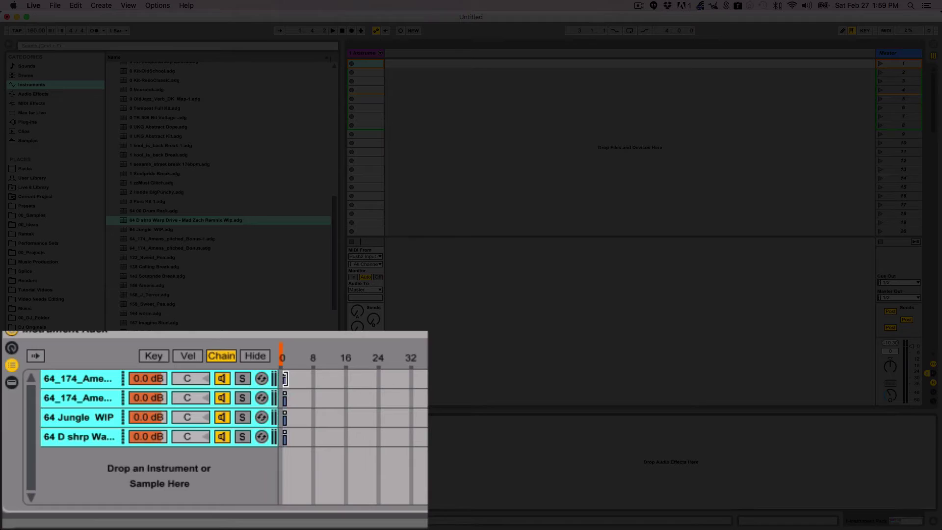
{"action": "left_click", "coordinate": [282, 344]}
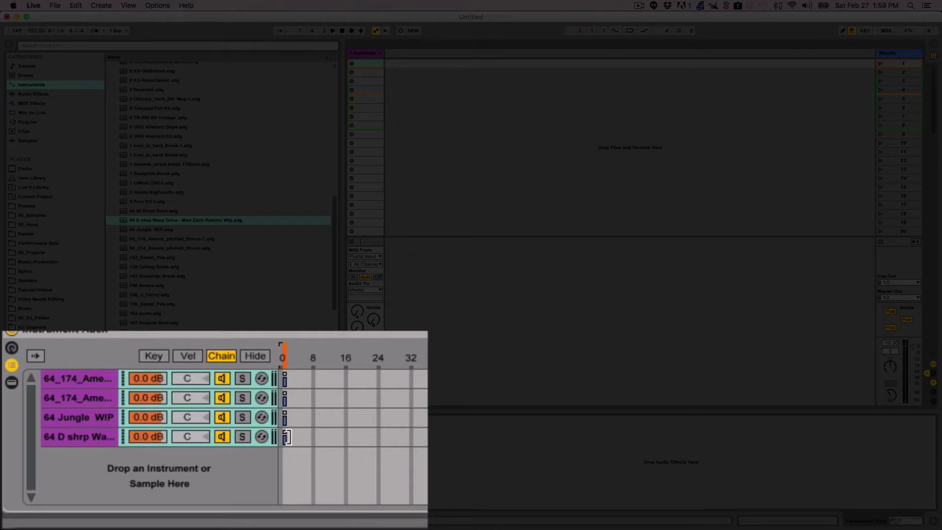
{"action": "left_click_drag", "start_coordinate": [286, 437], "coordinate": [295, 437]}
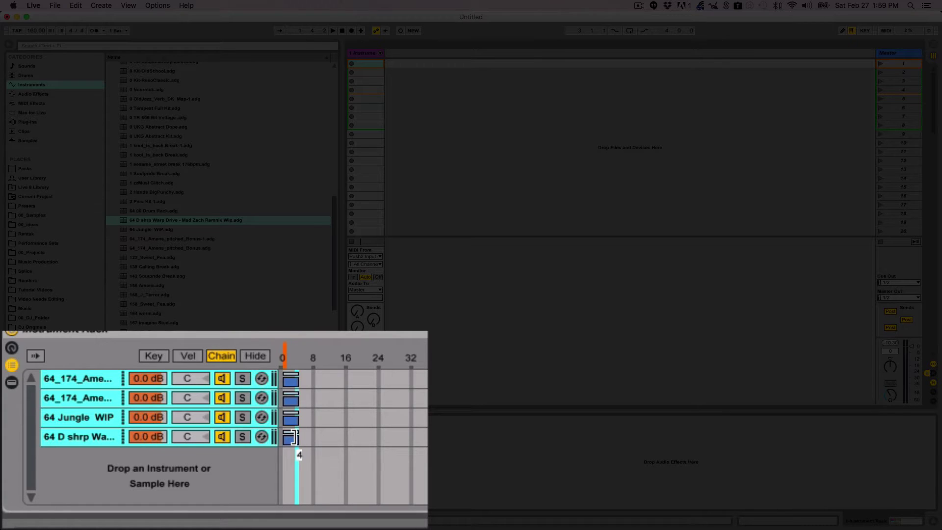
Apply Distribute Ranges Equally to all four chains so each gets one value, 0 to 3.
{"action": "left_click", "coordinate": [294, 437]}
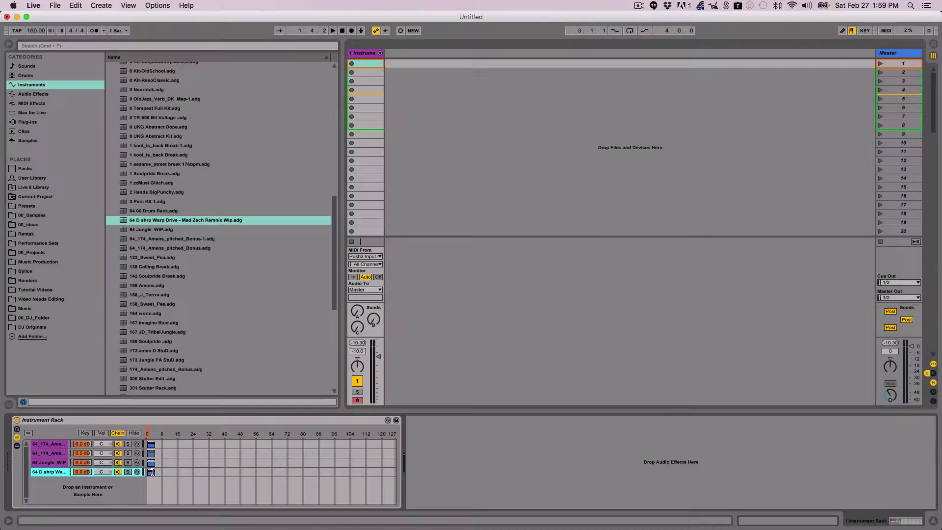
{"action": "left_click", "coordinate": [57, 443], "text": "shift"}
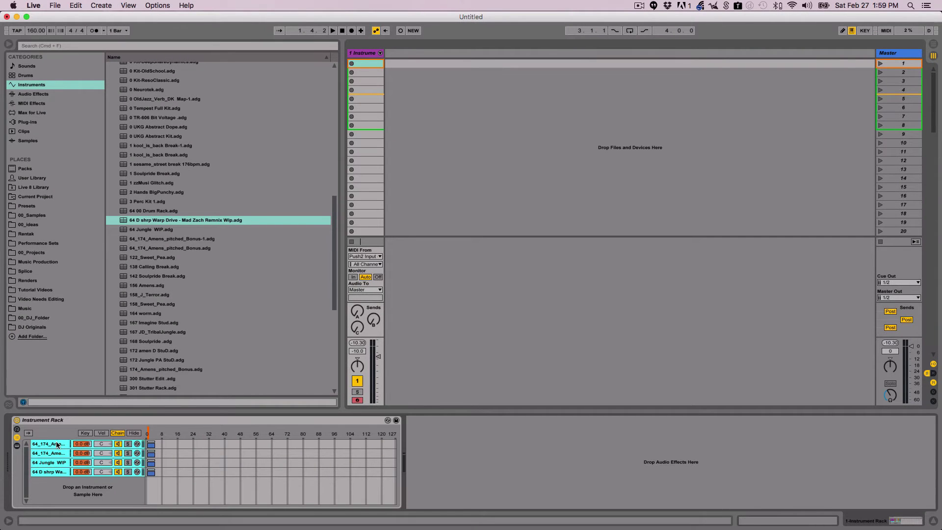
{"action": "right_click", "coordinate": [57, 444]}
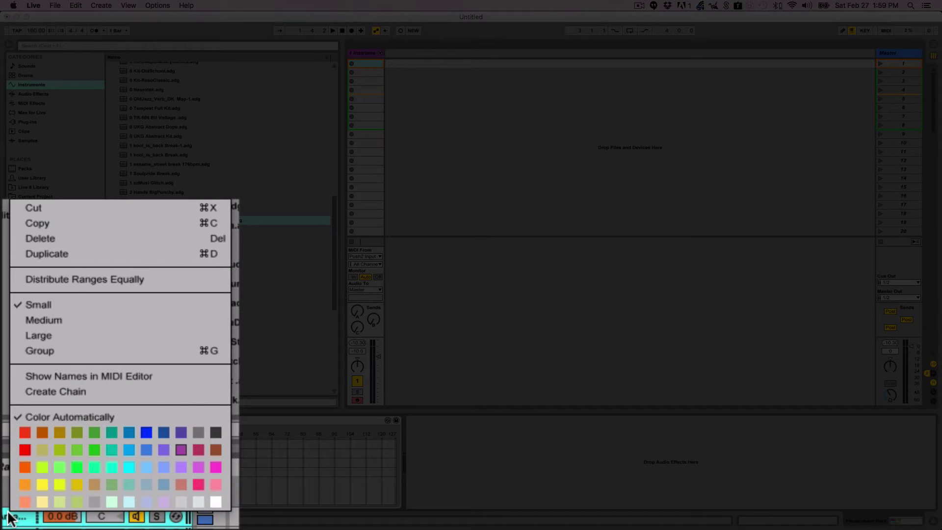
{"action": "left_click", "coordinate": [131, 281]}
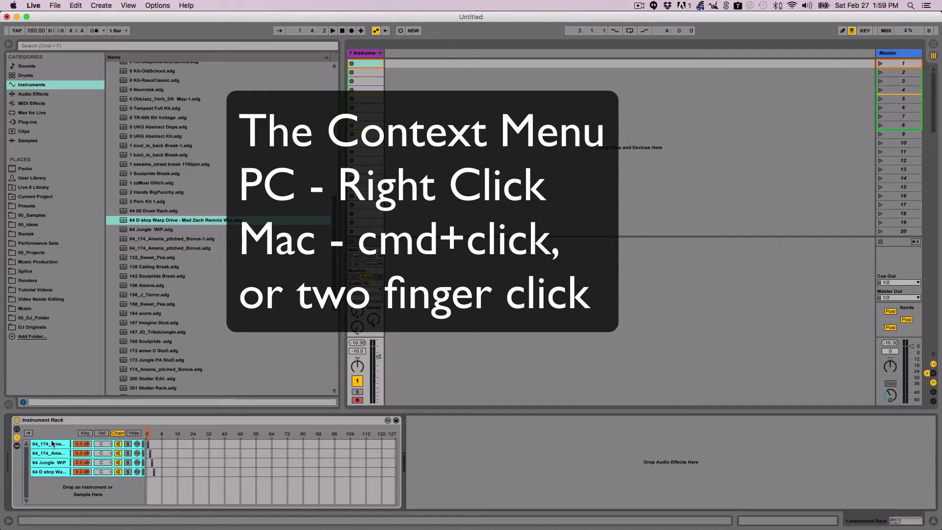
{"action": "left_click", "coordinate": [52, 444]}
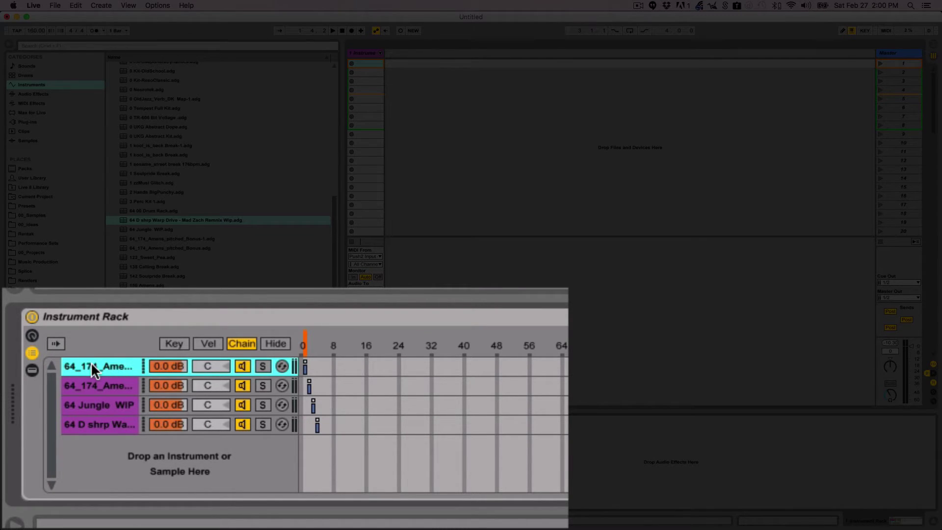
Prefix the first and second chain names with 1 and 2.
{"action": "key", "text": "super+r"}
{"action": "type", "text": "1"}
{"action": "key", "text": "Return"}
{"action": "key", "text": "Down"}
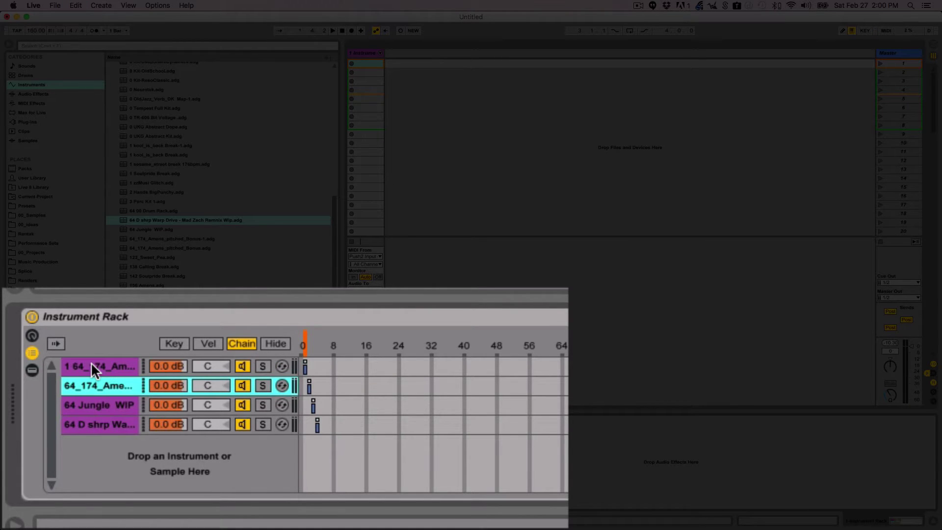
{"action": "key", "text": "Down"}
{"action": "key", "text": "Up"}
{"action": "key", "text": "super+r"}
{"action": "type", "text": "2"}
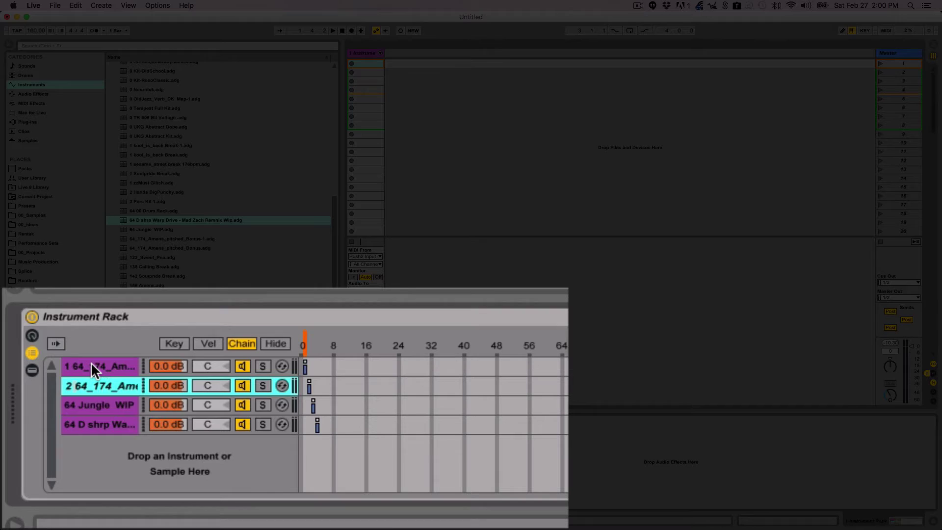
{"action": "key", "text": "Return"}
Prefix the third and fourth chain names with 3 and 4.
{"action": "key", "text": "Down"}
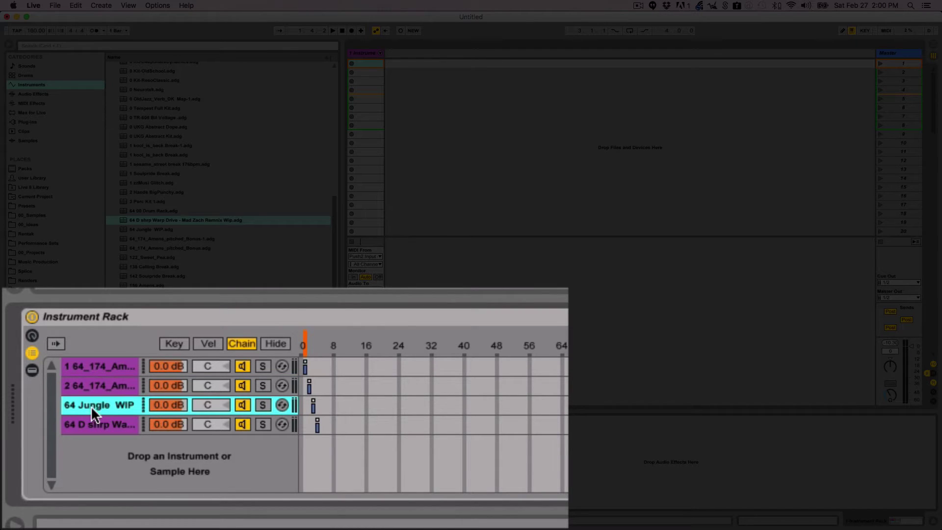
{"action": "key", "text": "super+r"}
{"action": "type", "text": "3"}
{"action": "key", "text": "Return"}
{"action": "left_click", "coordinate": [85, 422]}
{"action": "key", "text": "super+r"}
{"action": "type", "text": "3"}
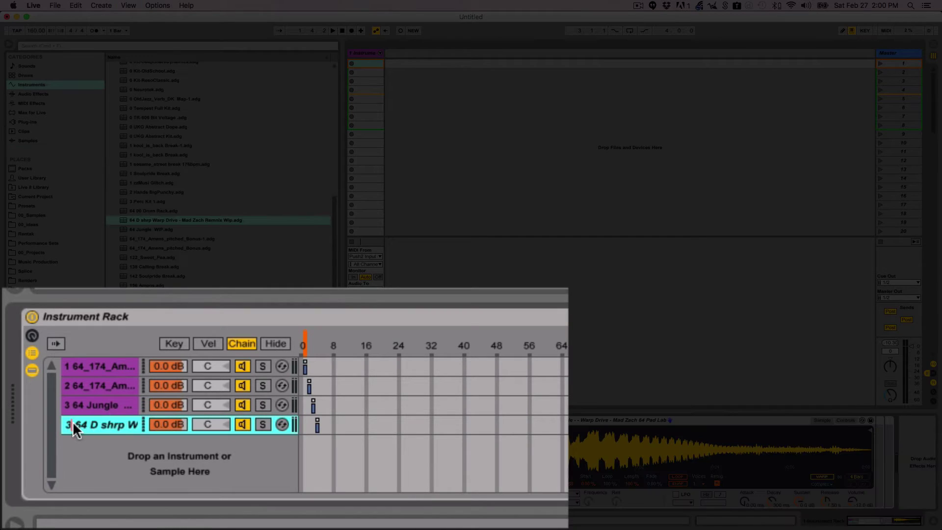
{"action": "key", "text": "BackSpace"}
{"action": "key", "text": "BackSpace"}
{"action": "type", "text": "4"}
{"action": "key", "text": "Return"}
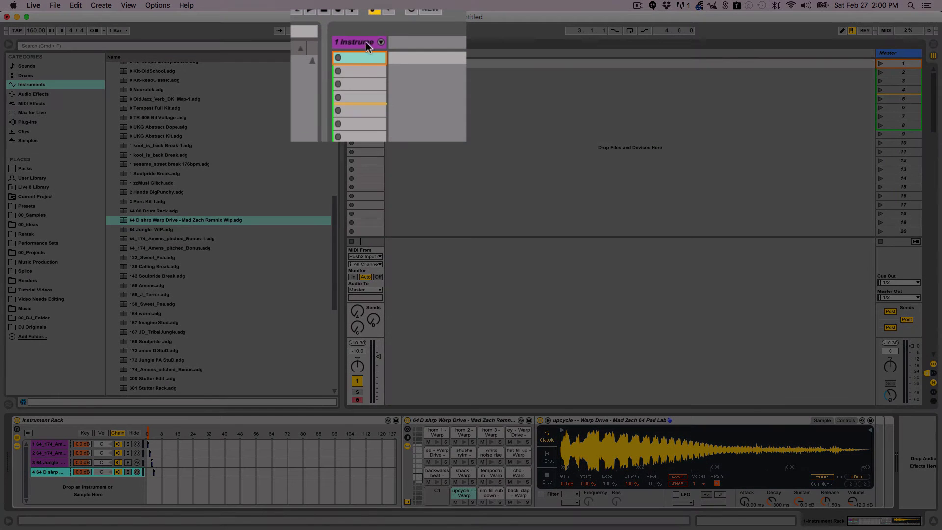
Create a MIDI clip in track 1's first slot with an Instrument Rack Chain Selector envelope at 0.
{"action": "double_click", "coordinate": [367, 63]}
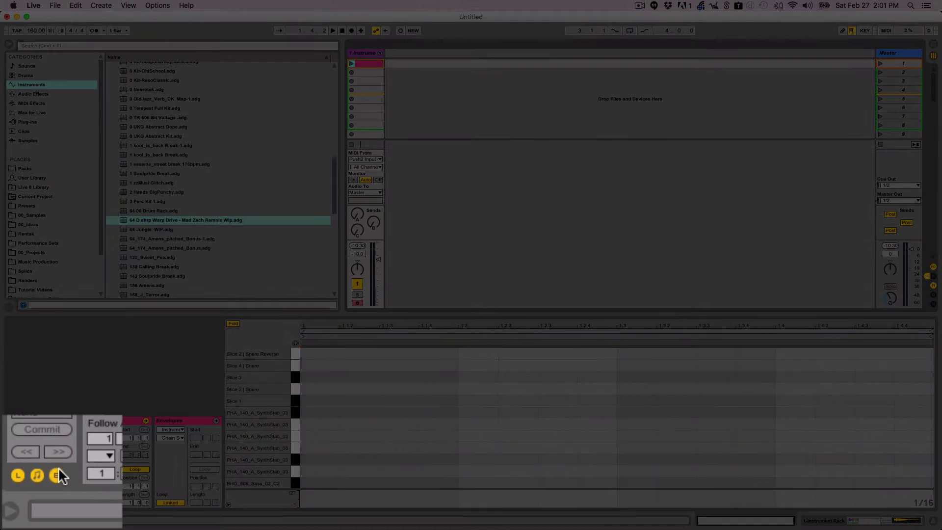
{"action": "left_click", "coordinate": [57, 475]}
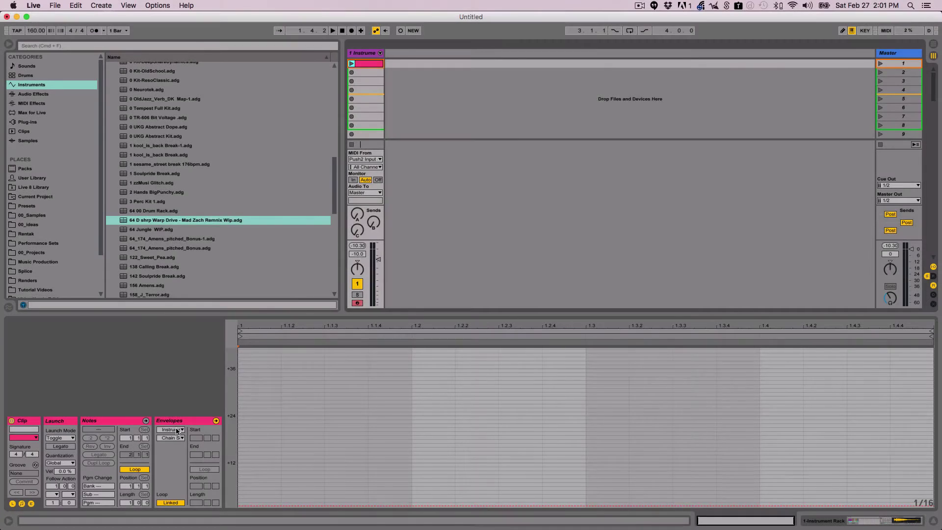
{"action": "left_click", "coordinate": [176, 429]}
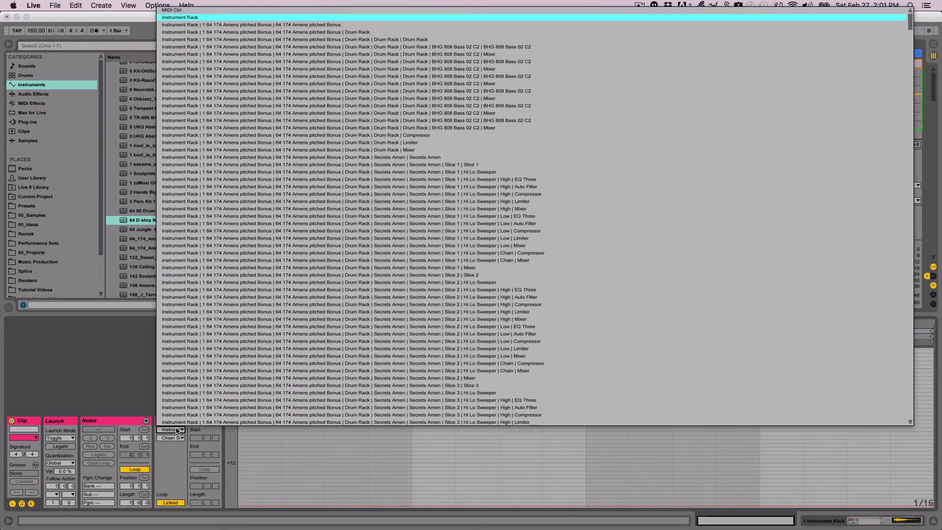
{"action": "left_click", "coordinate": [176, 430]}
{"action": "left_click", "coordinate": [175, 437]}
{"action": "left_click", "coordinate": [157, 345]}
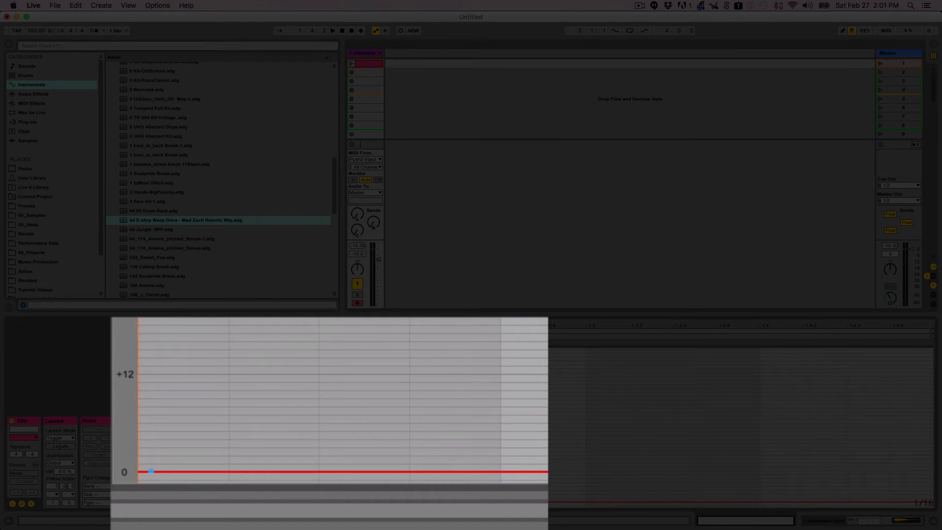
{"action": "left_click_drag", "start_coordinate": [158, 470], "coordinate": [157, 463]}
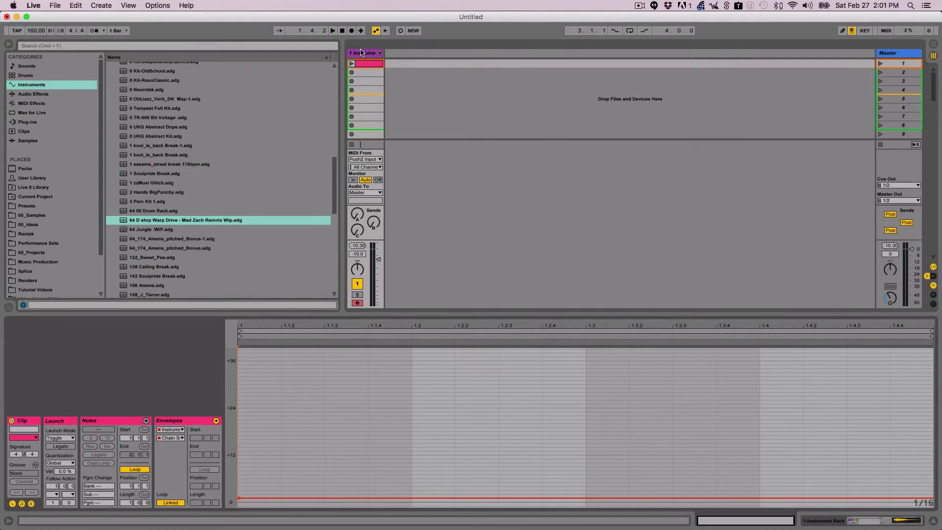
Name the clip 1 and duplicate it into the next three slots.
{"action": "key", "text": "BackSpace"}
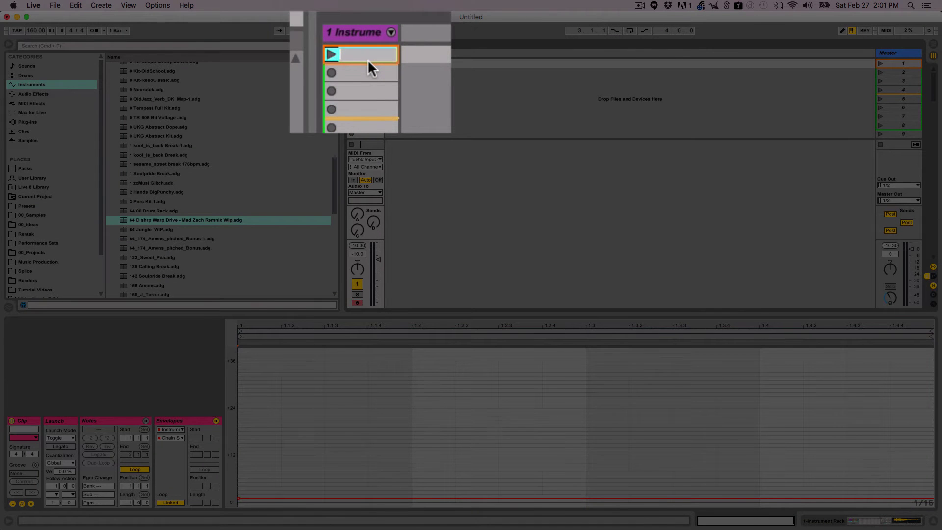
{"action": "key", "text": "Return"}
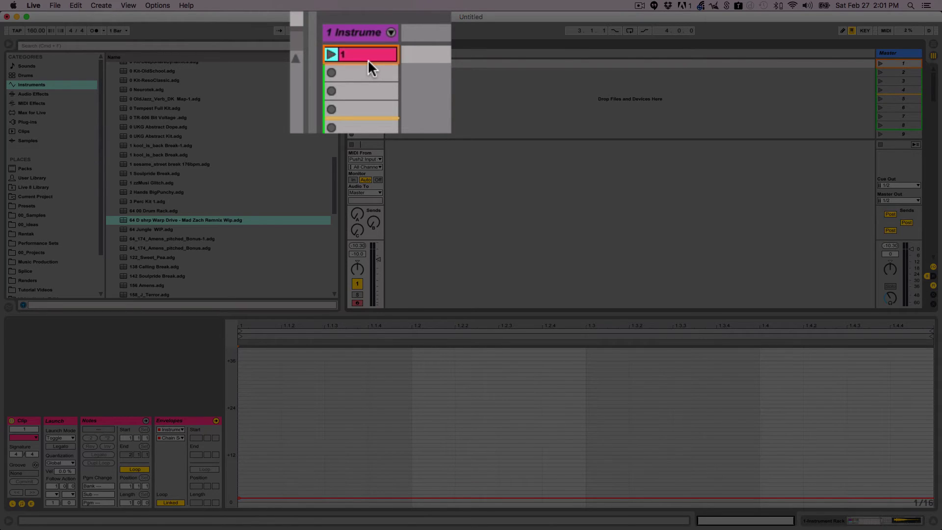
{"action": "key", "text": "super+d"}
{"action": "key", "text": "super+d"}
{"action": "key", "text": "super+d"}
Rename the three duplicated clips 2, 3 and 4.
{"action": "left_click", "coordinate": [363, 57]}
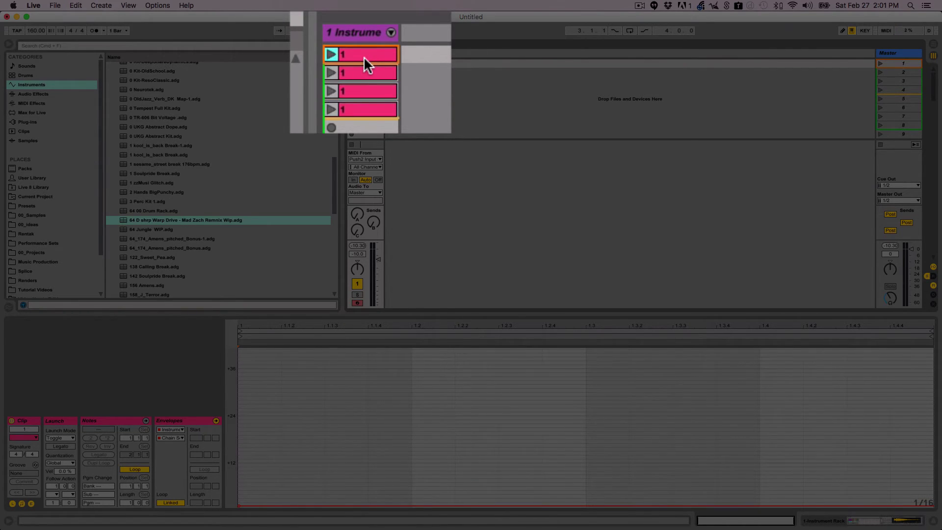
{"action": "key", "text": "Down"}
{"action": "key", "text": "super+r"}
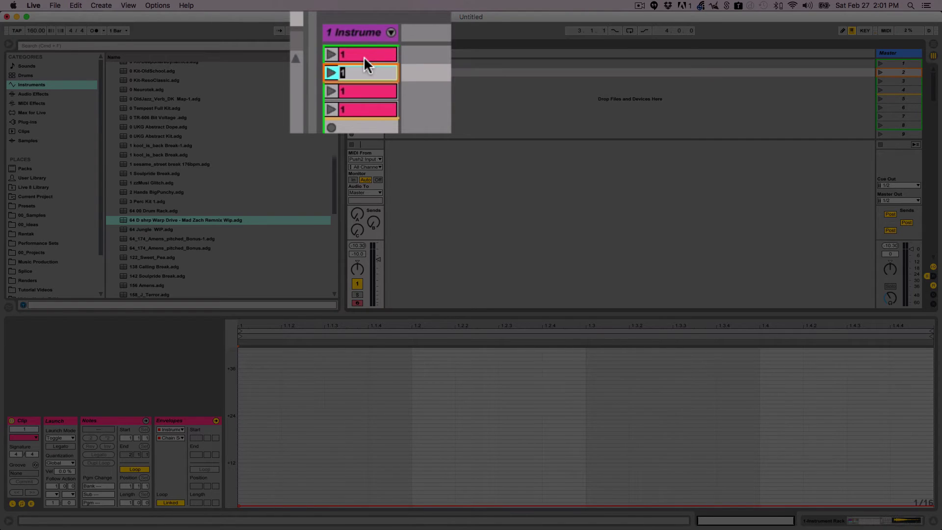
{"action": "type", "text": "2"}
{"action": "key", "text": "Tab"}
{"action": "type", "text": "3"}
{"action": "key", "text": "Tab"}
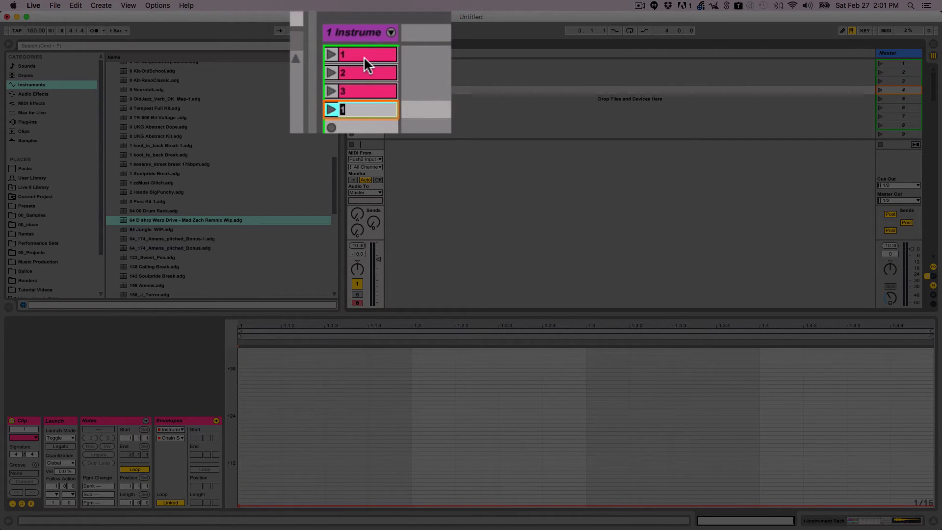
{"action": "type", "text": "4"}
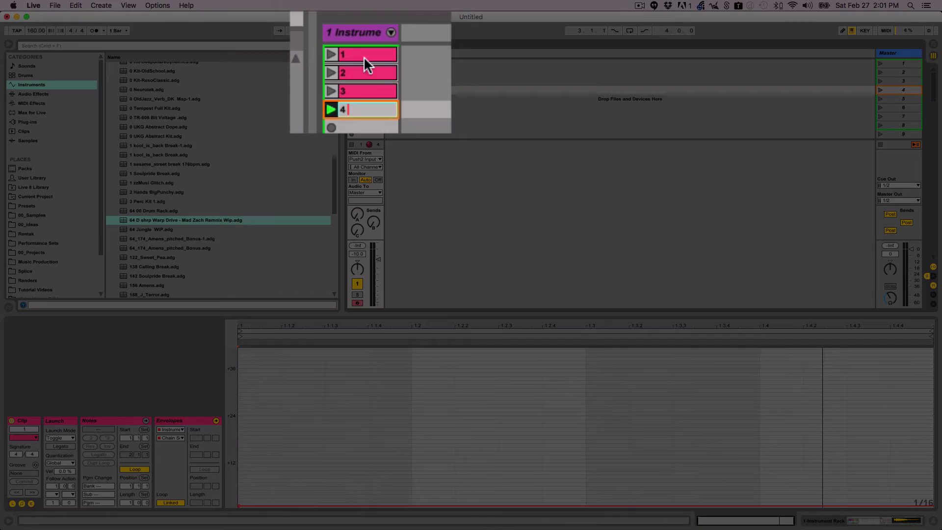
{"action": "key", "text": "Return"}
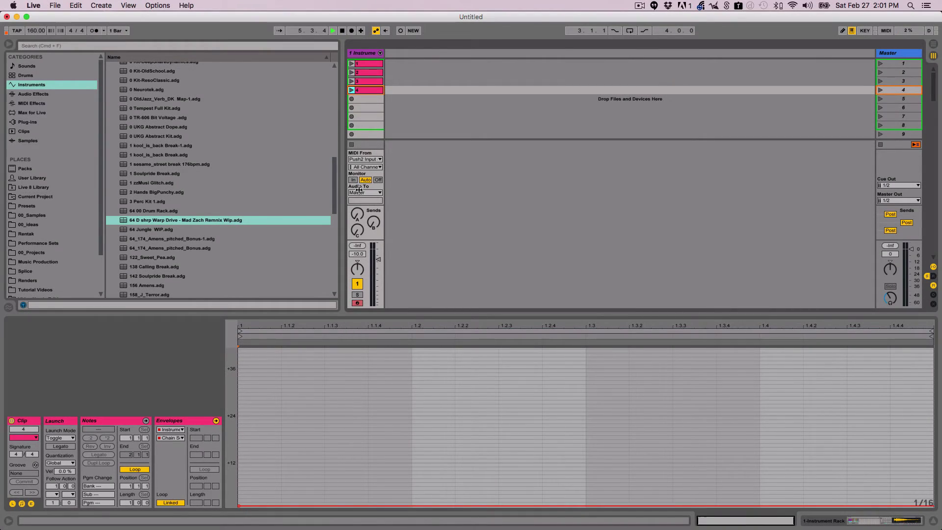
Step the Chain Selector envelopes of clips 2–4 upward, raising clip 4 to its chain.
{"action": "left_click", "coordinate": [361, 72]}
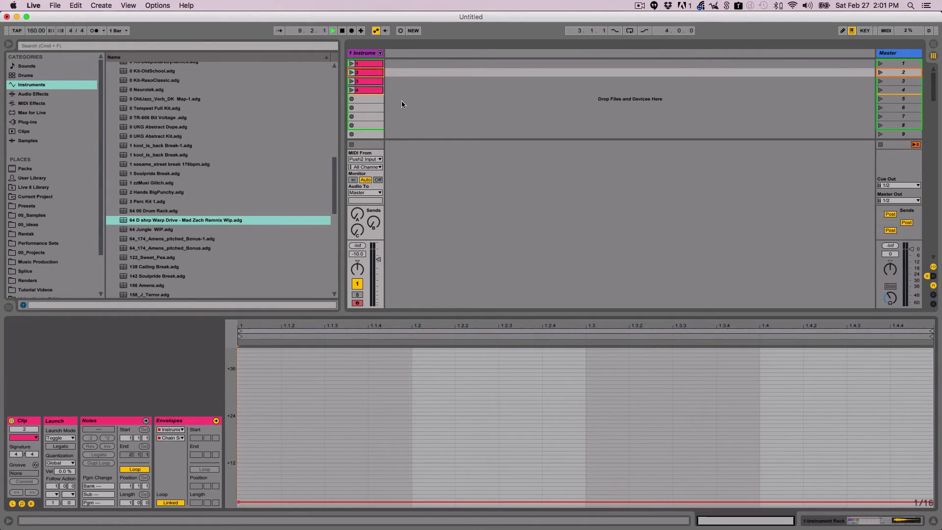
{"action": "left_click", "coordinate": [361, 81]}
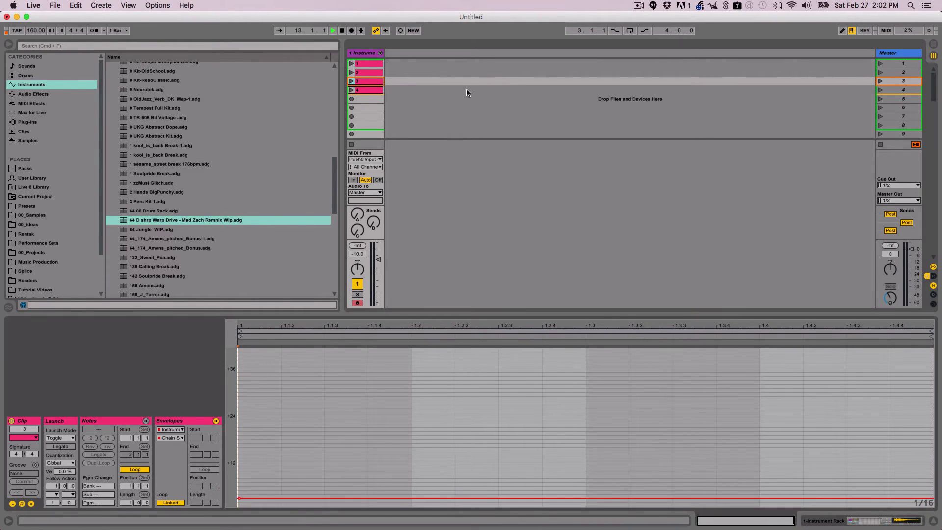
{"action": "left_click", "coordinate": [365, 89]}
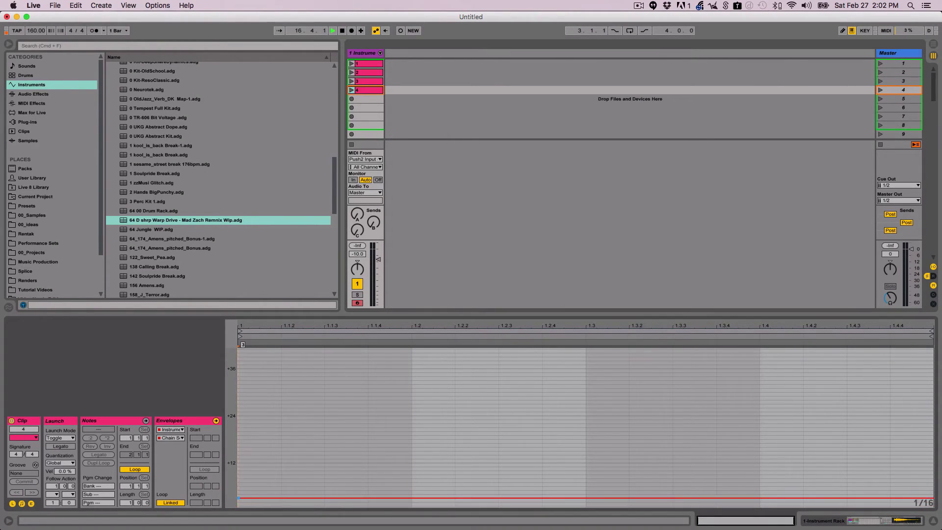
{"action": "left_click_drag", "start_coordinate": [239, 498], "coordinate": [238, 494]}
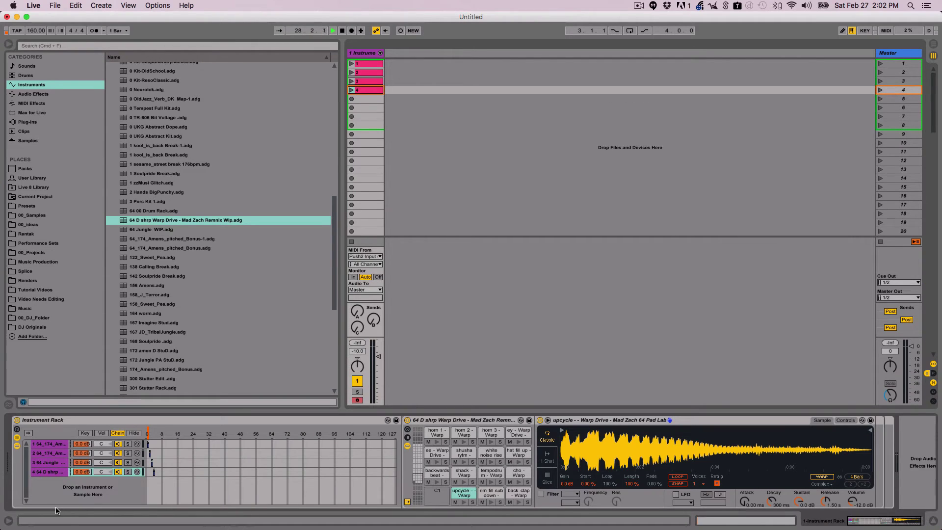
Duplicate clip 4 into a fifth slot, drop its Chain Selector envelope to 0, and start renaming it.
{"action": "key", "text": "Tab"}
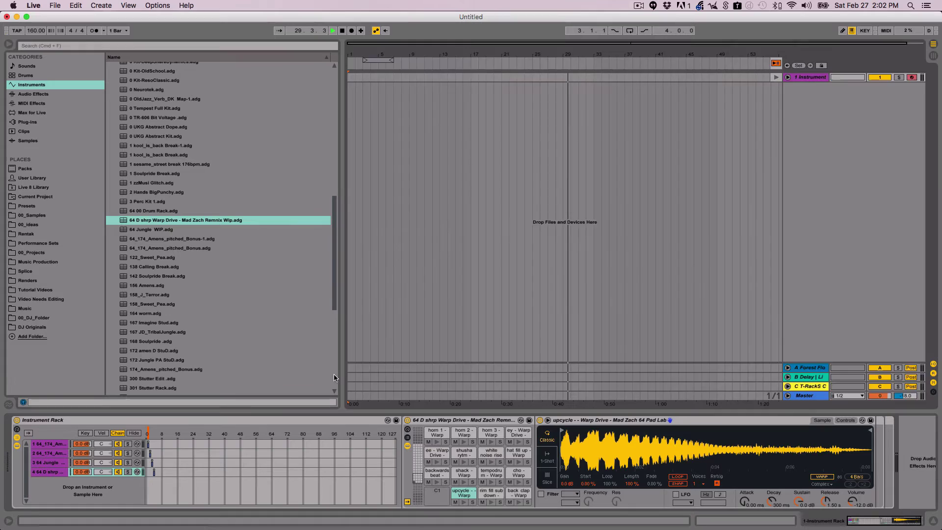
{"action": "key", "text": "Tab"}
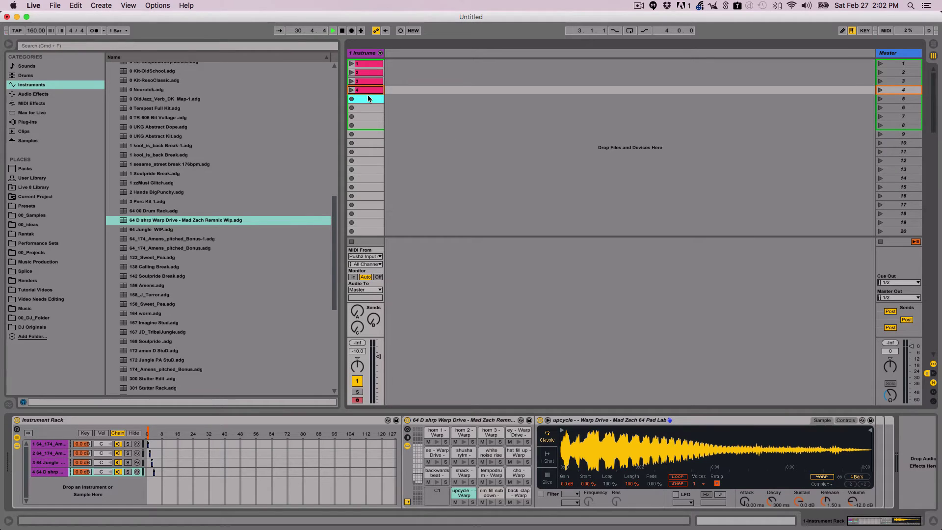
{"action": "key", "text": "super+d"}
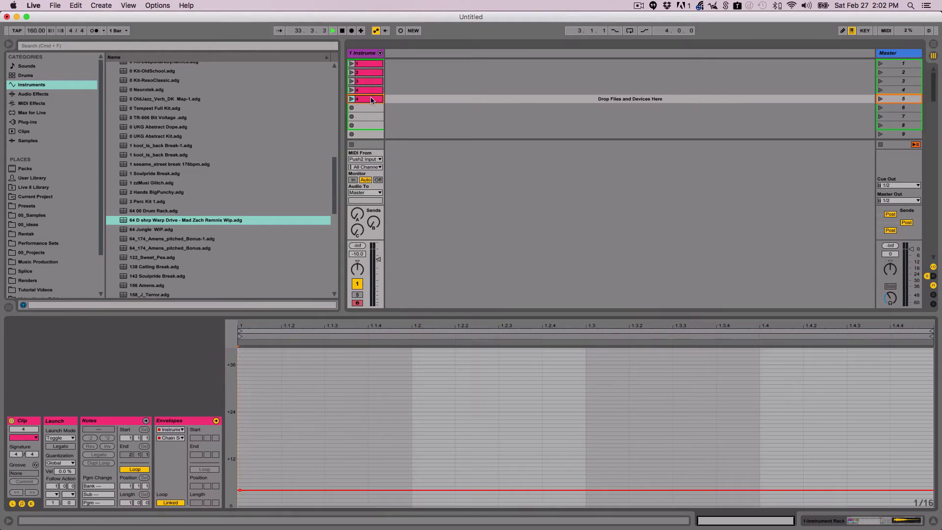
{"action": "double_click", "coordinate": [372, 98]}
{"action": "left_click_drag", "start_coordinate": [238, 491], "coordinate": [239, 505]}
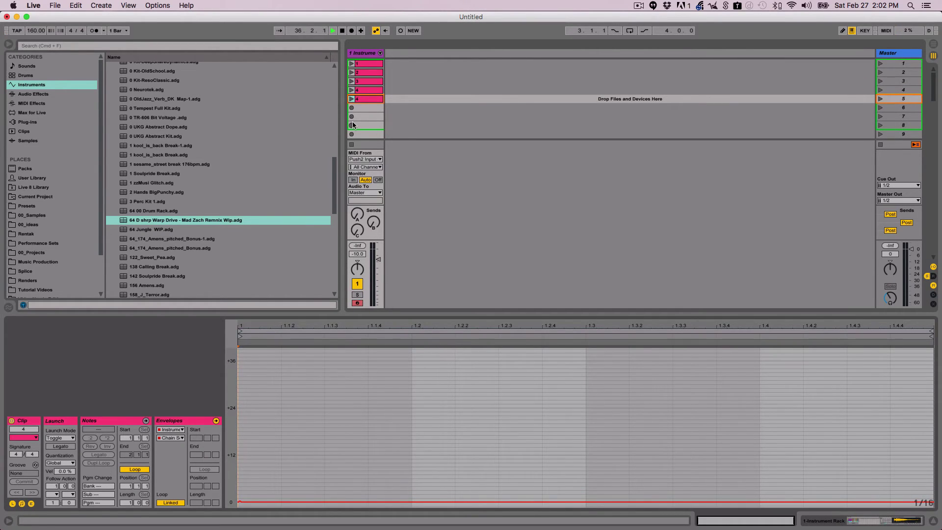
{"action": "double_click", "coordinate": [374, 99]}
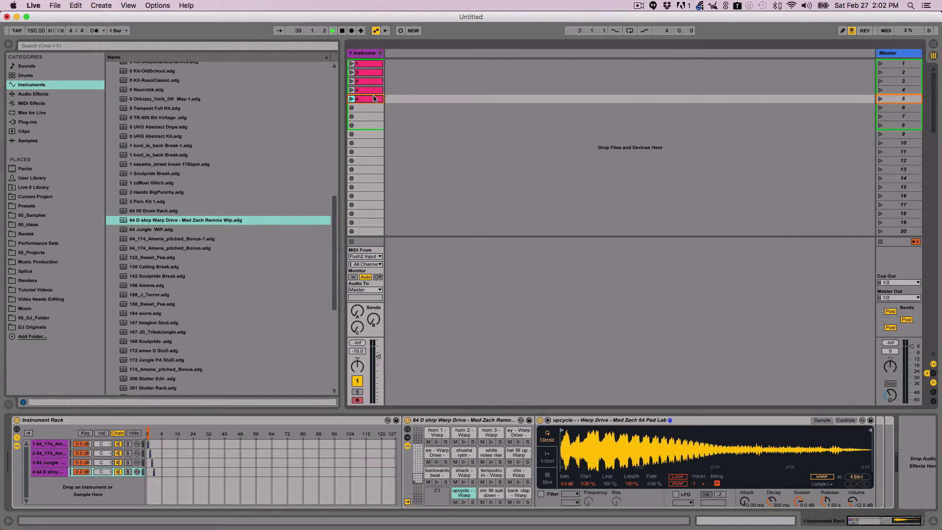
{"action": "key", "text": "super+r"}
Give the numbered clips distinct colours, including yellow-green clip 3 and steel-blue clip 1.
{"action": "left_click", "coordinate": [374, 90]}
{"action": "right_click", "coordinate": [374, 91]}
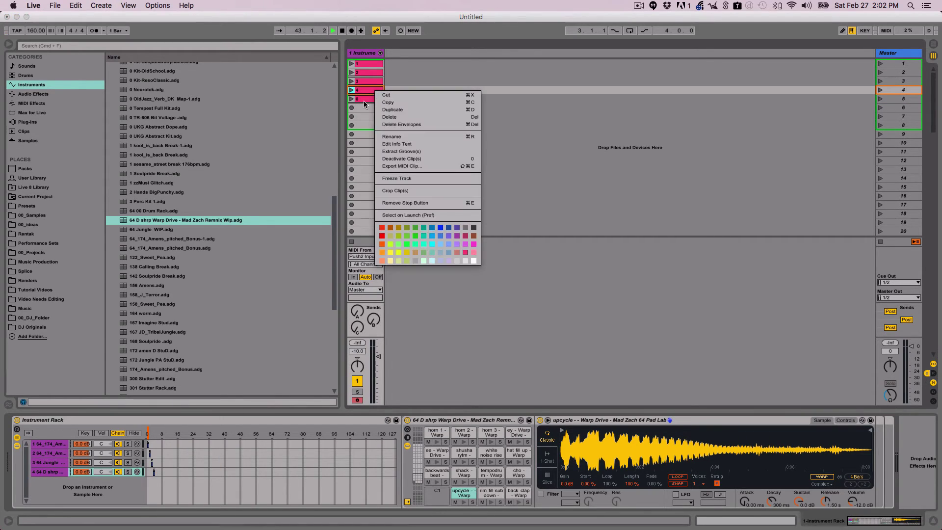
{"action": "left_click", "coordinate": [394, 239]}
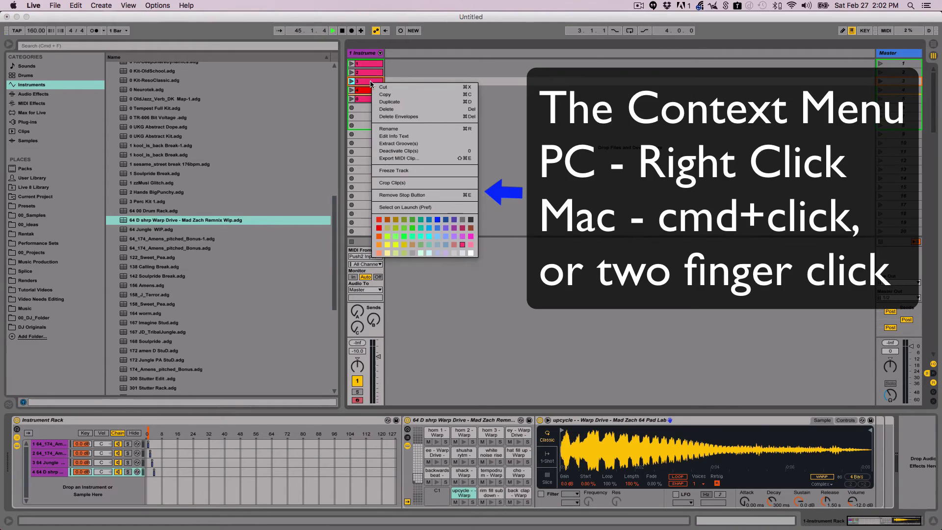
{"action": "left_click", "coordinate": [392, 241]}
{"action": "left_click", "coordinate": [377, 77]}
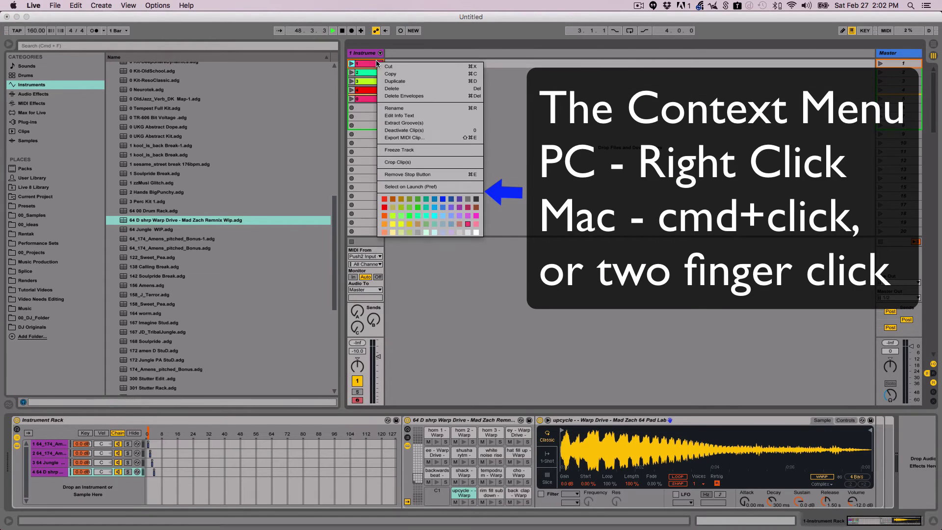
{"action": "left_click", "coordinate": [443, 224]}
Move the selected numbered clips so the pink clip sits in the top slot.
{"action": "left_click", "coordinate": [372, 93]}
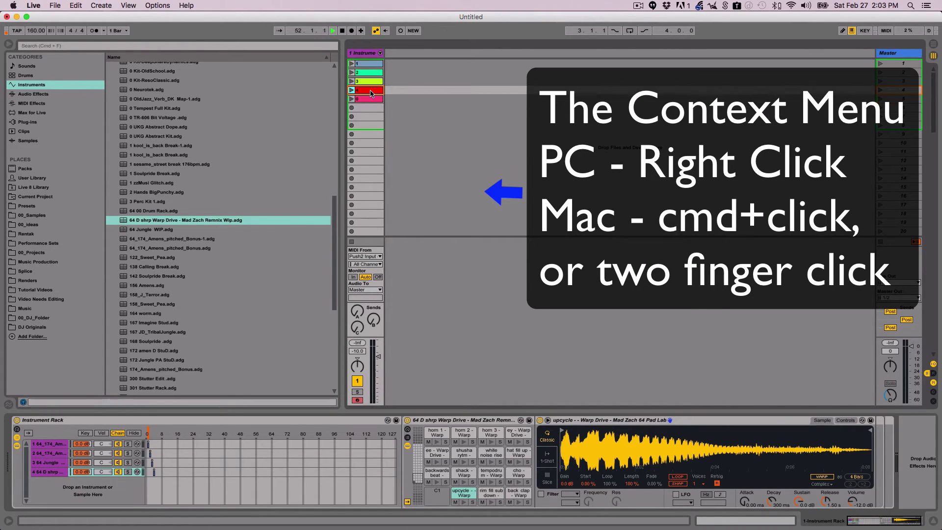
{"action": "left_click", "coordinate": [378, 62], "text": "shift"}
{"action": "mouse_move", "coordinate": [378, 61]}
{"action": "left_mouse_down"}
{"action": "mouse_move", "coordinate": [374, 123]}
{"action": "mouse_move", "coordinate": [379, 64]}
{"action": "left_mouse_up"}
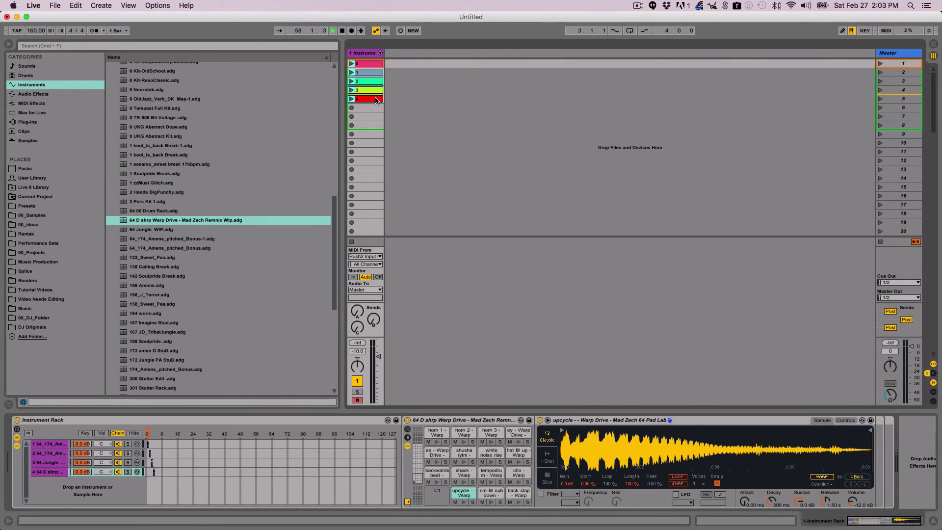
Switch Loop off for all five clips, keep launch quantization at Global, then select clip 3.
{"action": "double_click", "coordinate": [376, 99]}
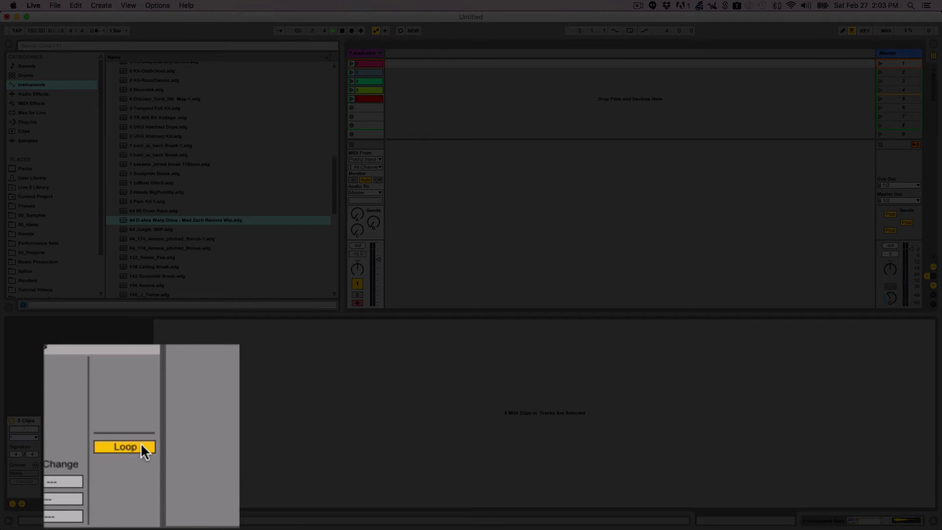
{"action": "left_click", "coordinate": [142, 446]}
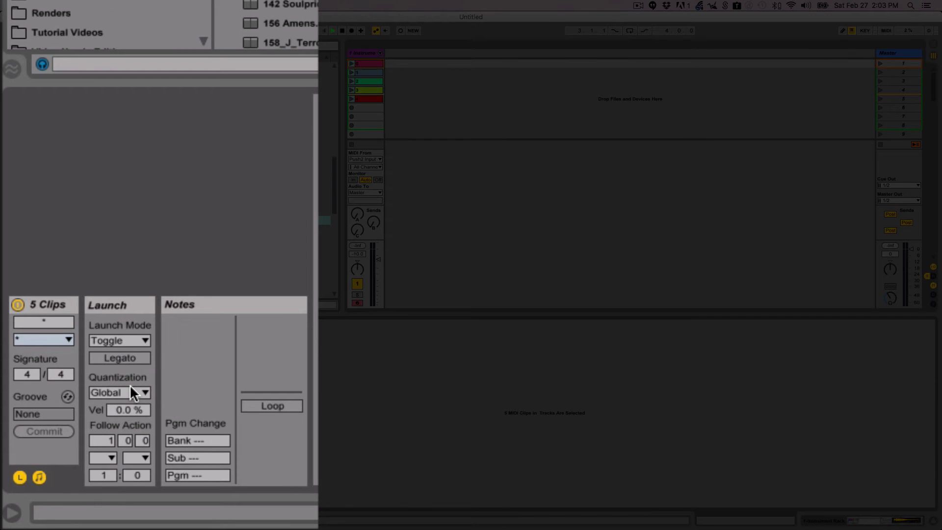
{"action": "left_click", "coordinate": [133, 393]}
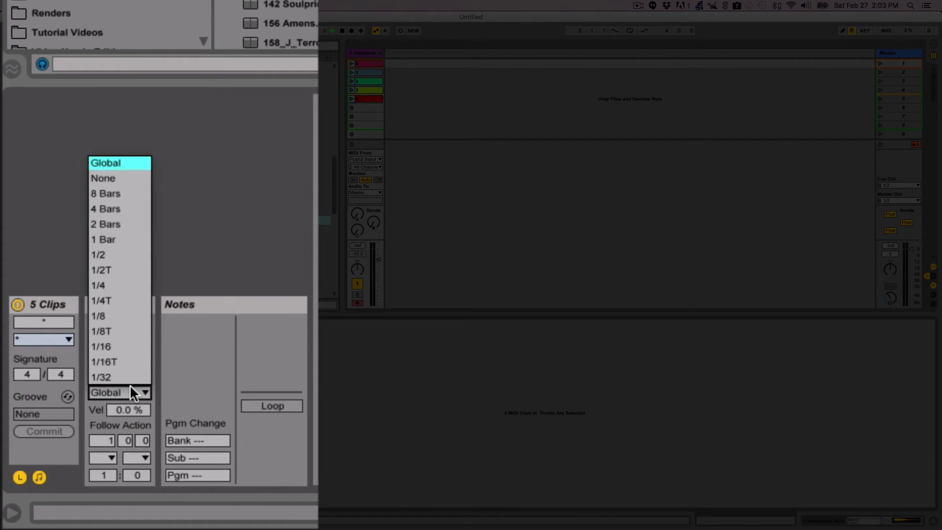
{"action": "left_click", "coordinate": [191, 336]}
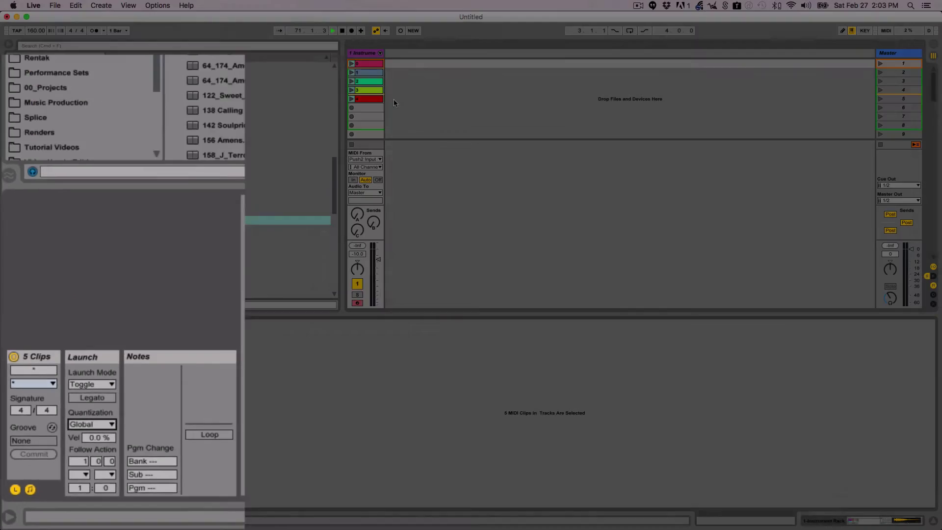
{"action": "left_click", "coordinate": [370, 91]}
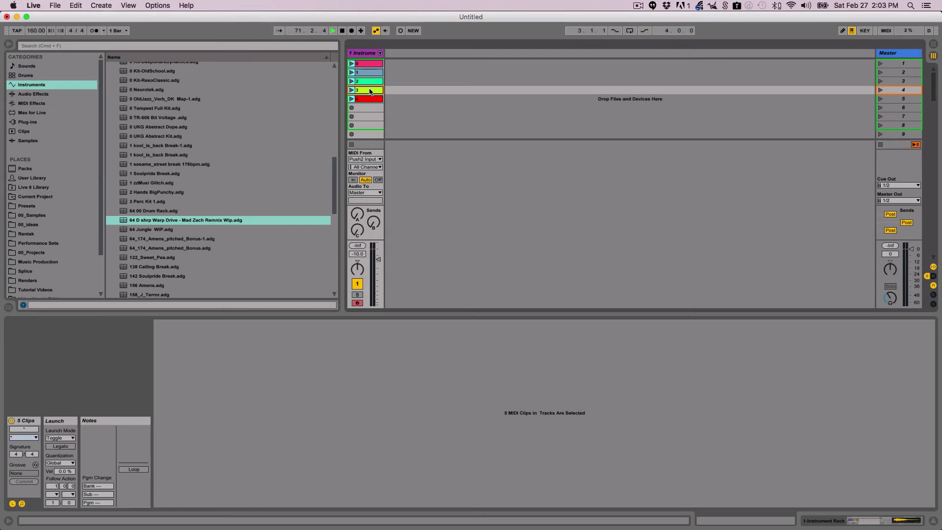
{"action": "left_click", "coordinate": [373, 93]}
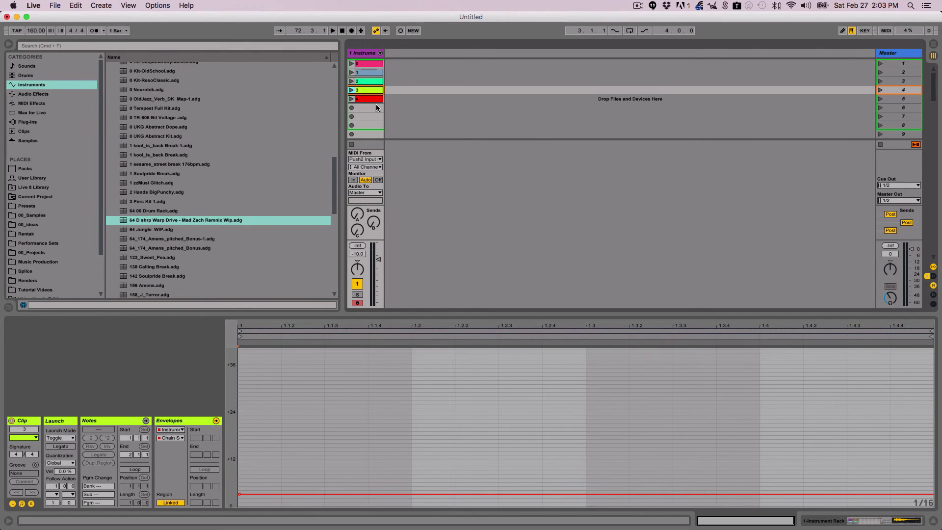
Copy clip 1 into scene row 10 and clip 2 into scene row 11 on track 1.
{"action": "key", "text": "shift+Tab"}
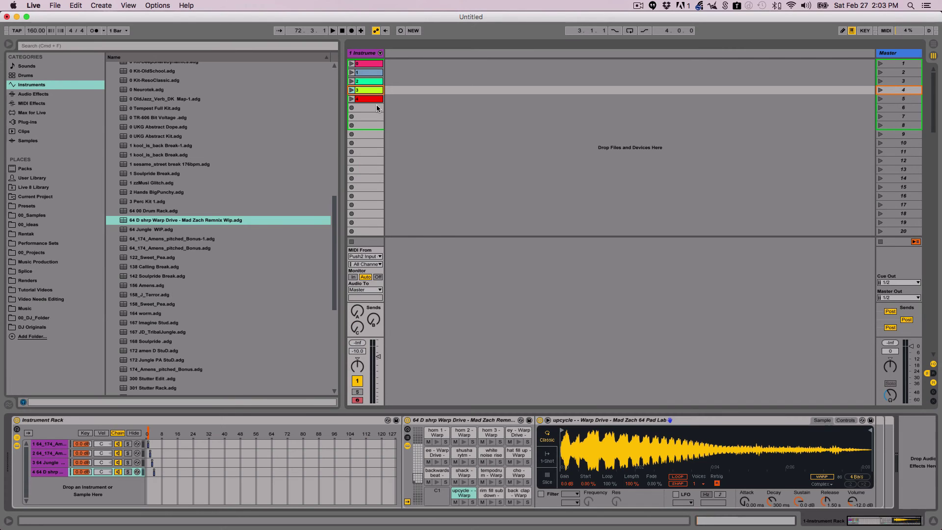
{"action": "left_click", "coordinate": [365, 72]}
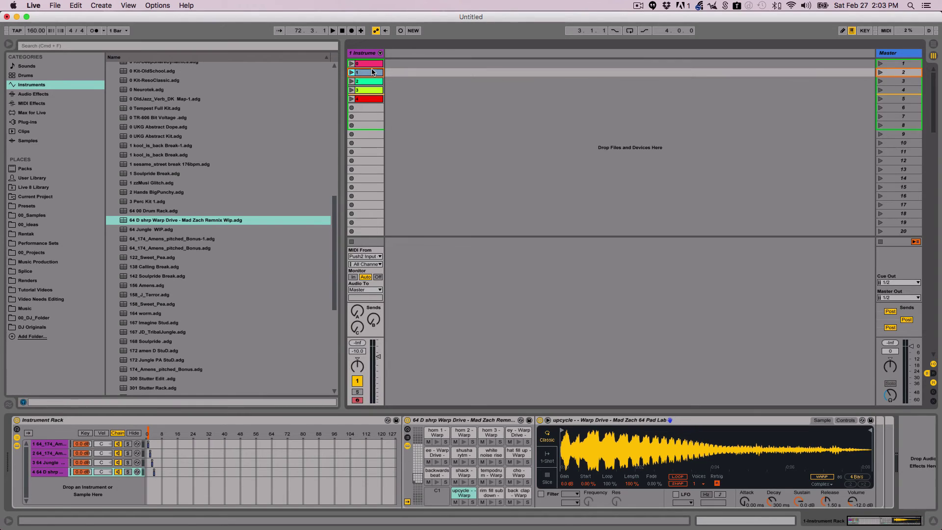
{"action": "key", "text": "super+c"}
{"action": "left_click", "coordinate": [373, 143]}
{"action": "key", "text": "super+v"}
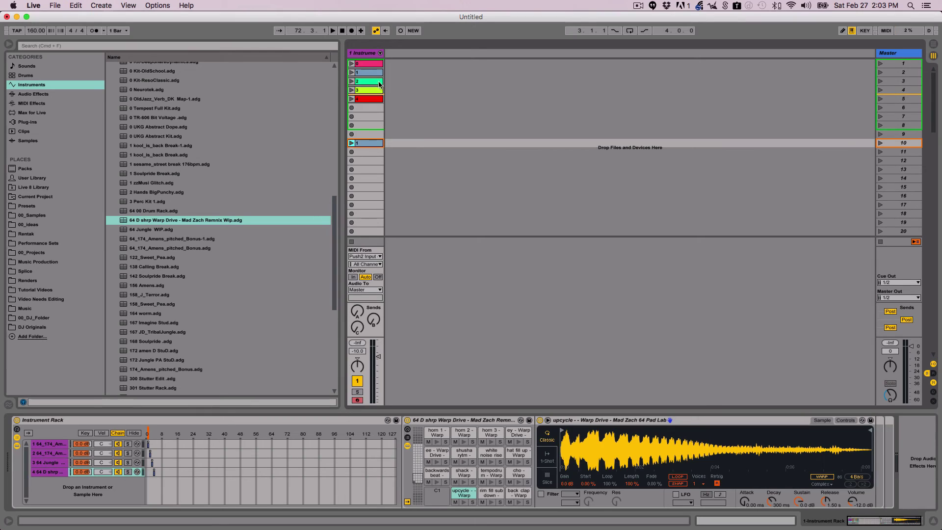
{"action": "left_click", "coordinate": [376, 81]}
{"action": "key", "text": "super+c"}
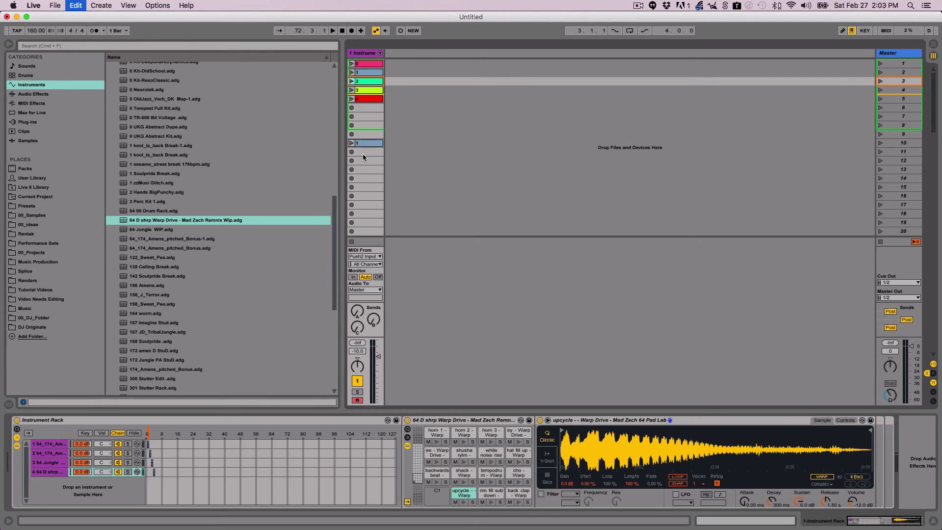
{"action": "left_click", "coordinate": [363, 152]}
{"action": "key", "text": "super+v"}
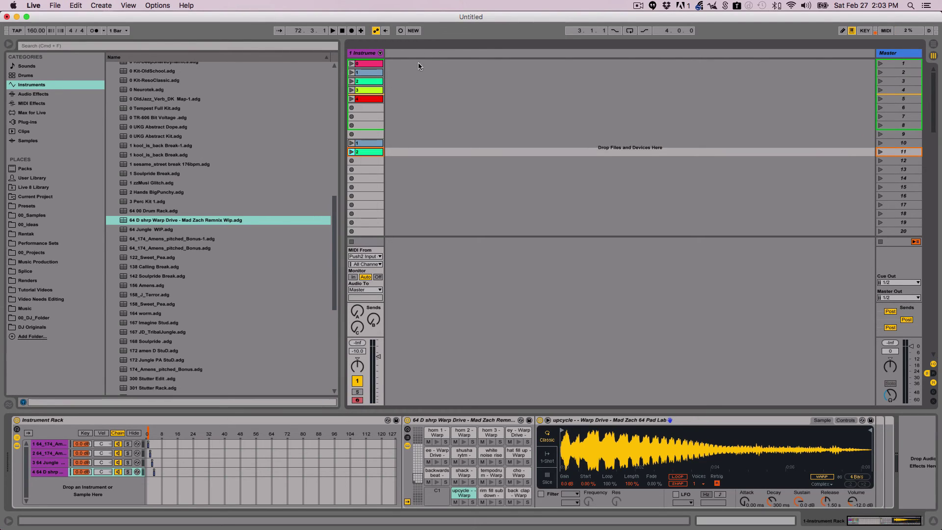
Copy the red clip from row 5 into row 12, then select scene 10 as the starting scene.
{"action": "left_click", "coordinate": [373, 99]}
{"action": "key", "text": "super+c"}
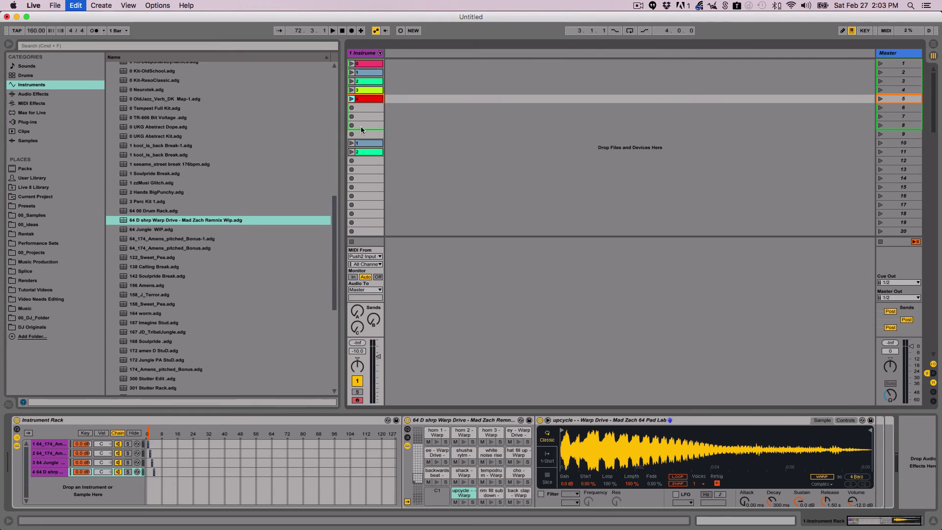
{"action": "left_click", "coordinate": [364, 160]}
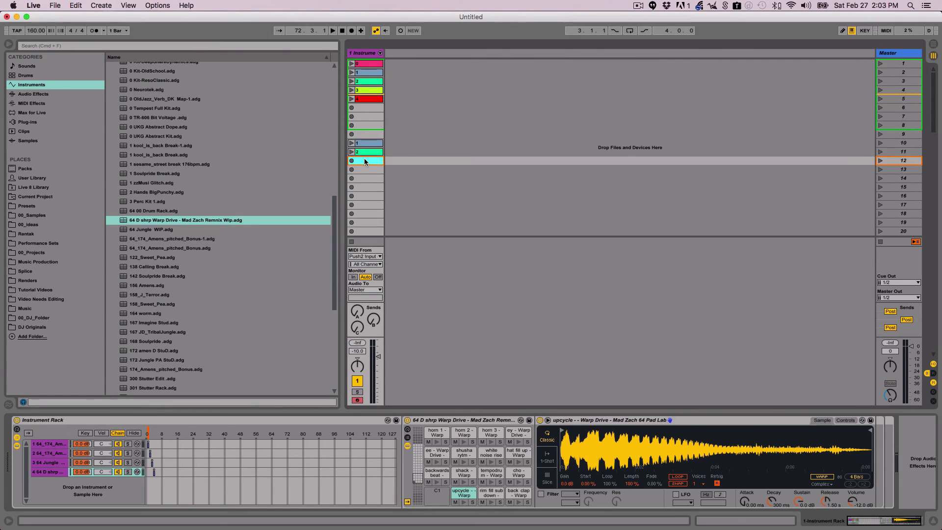
{"action": "key", "text": "super+v"}
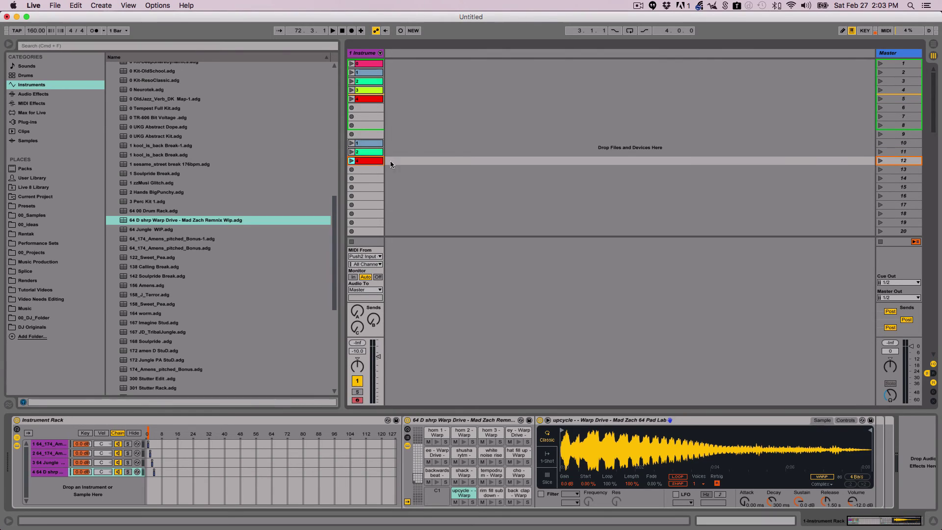
{"action": "left_click", "coordinate": [898, 143]}
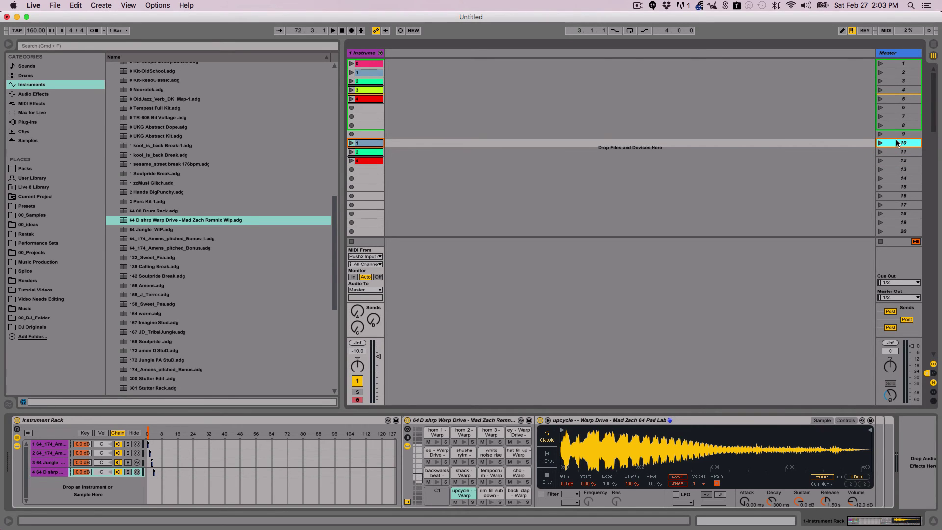
{"action": "key", "text": "super+comma"}
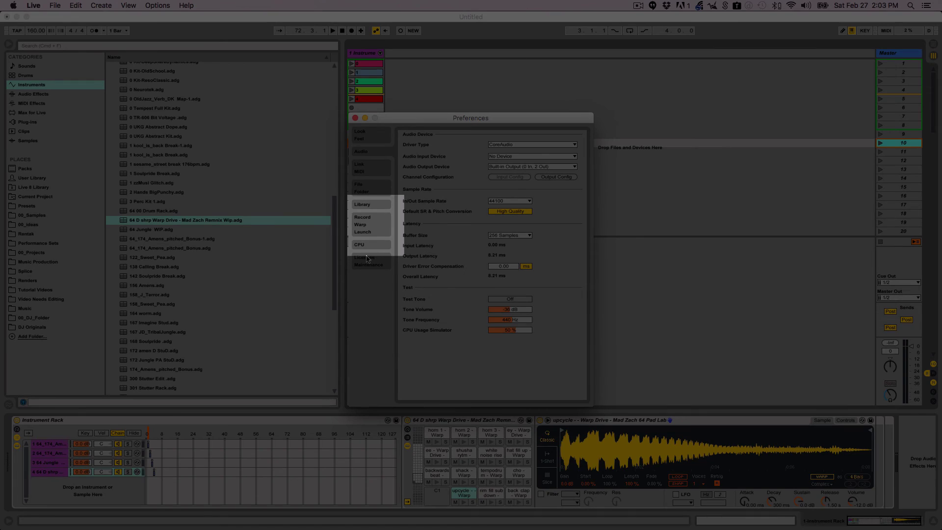
{"action": "left_click", "coordinate": [371, 229]}
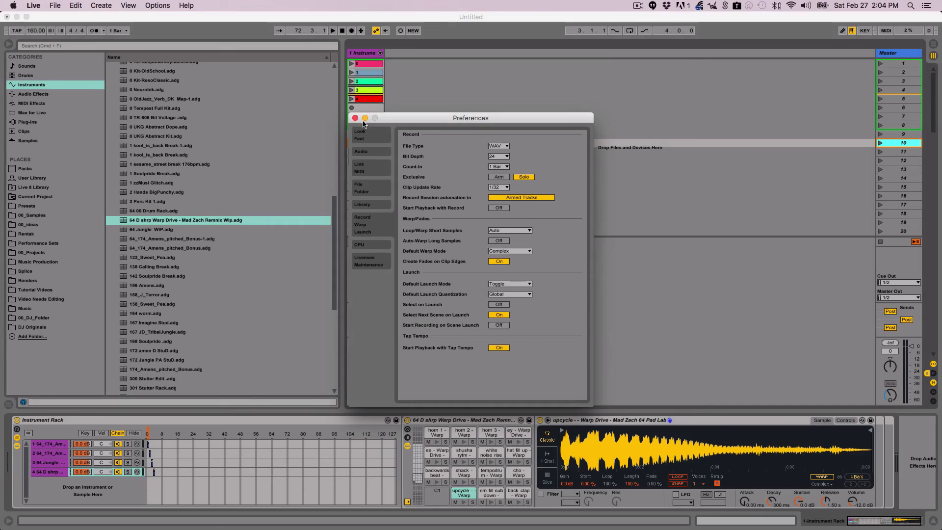
{"action": "left_click", "coordinate": [355, 117]}
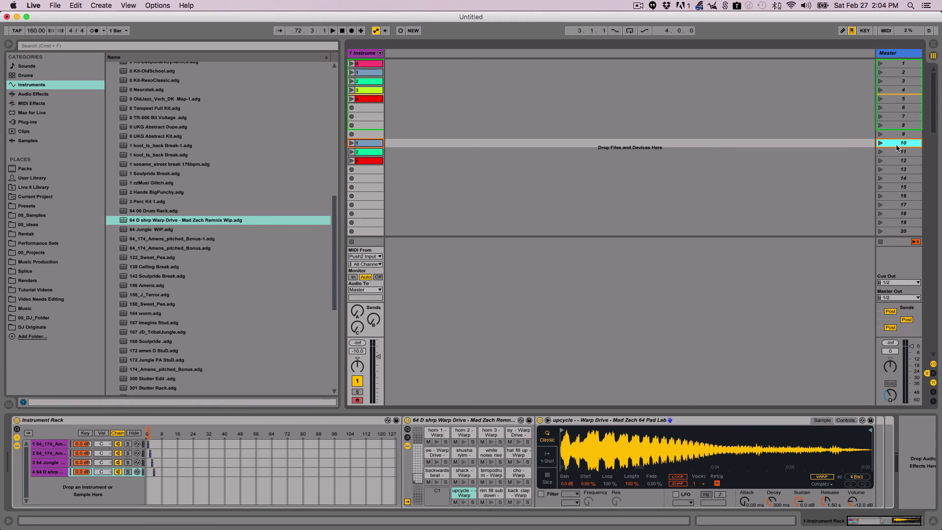
Launch scenes 10, 11 and 12 in turn, then step back and relaunch scene 10.
{"action": "key", "text": "Return"}
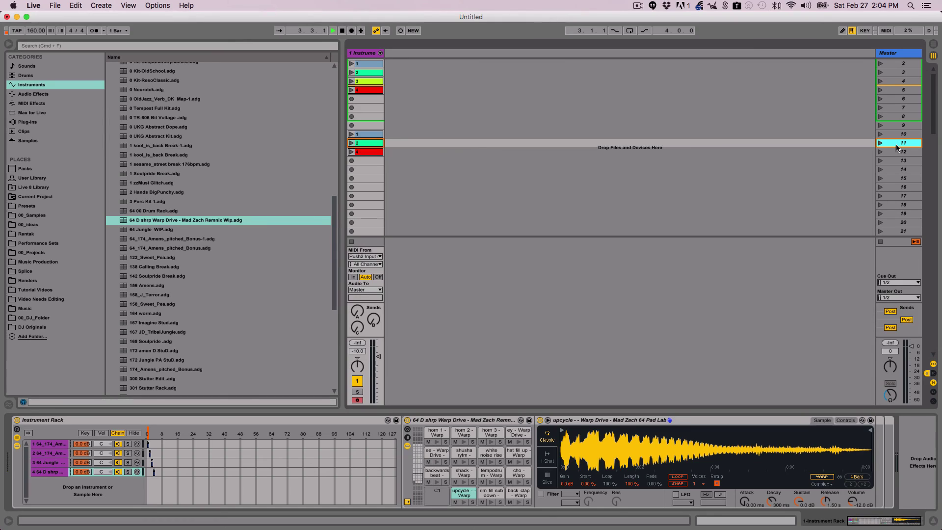
{"action": "key", "text": "Return"}
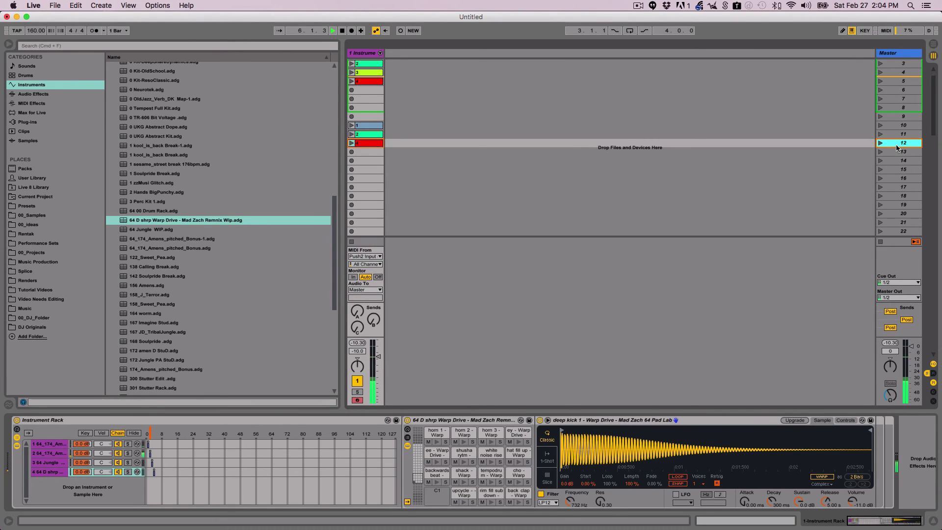
{"action": "key", "text": "Return"}
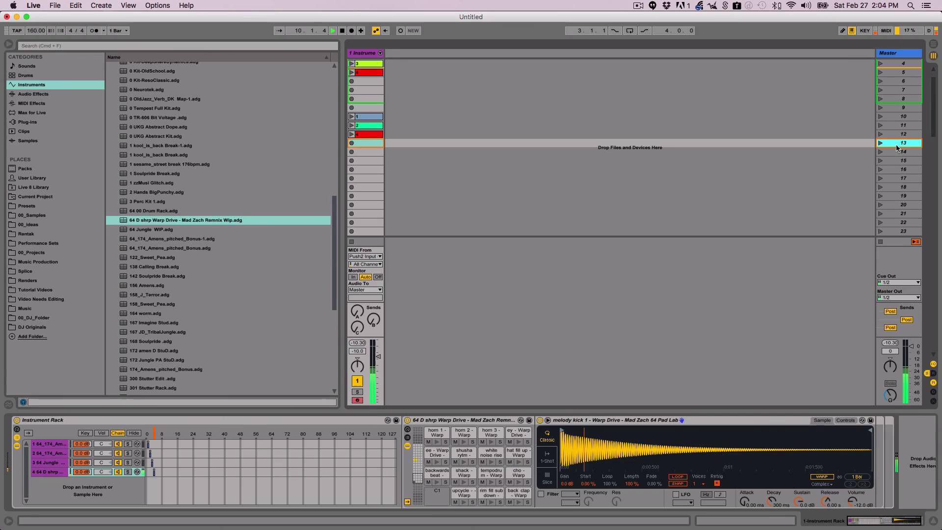
{"action": "key", "text": "Up"}
{"action": "key", "text": "Up"}
{"action": "key", "text": "Up"}
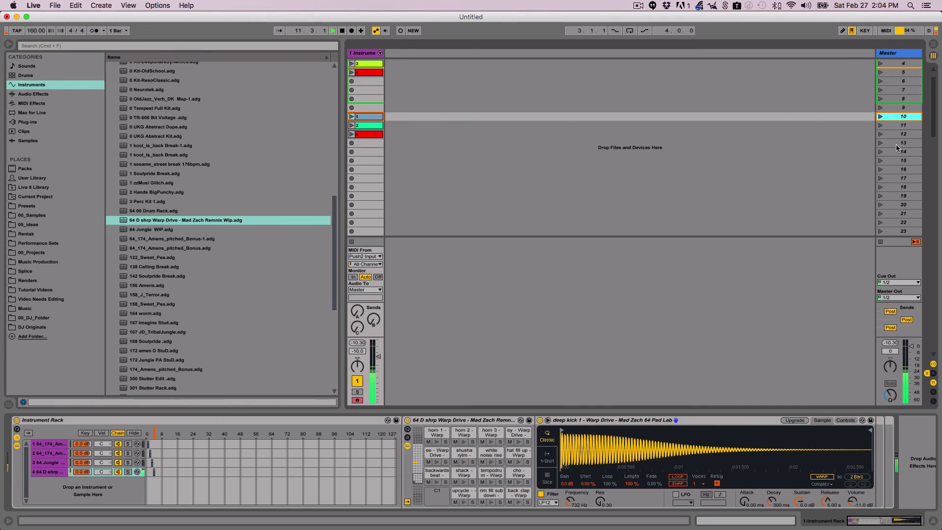
{"action": "key", "text": "Return"}
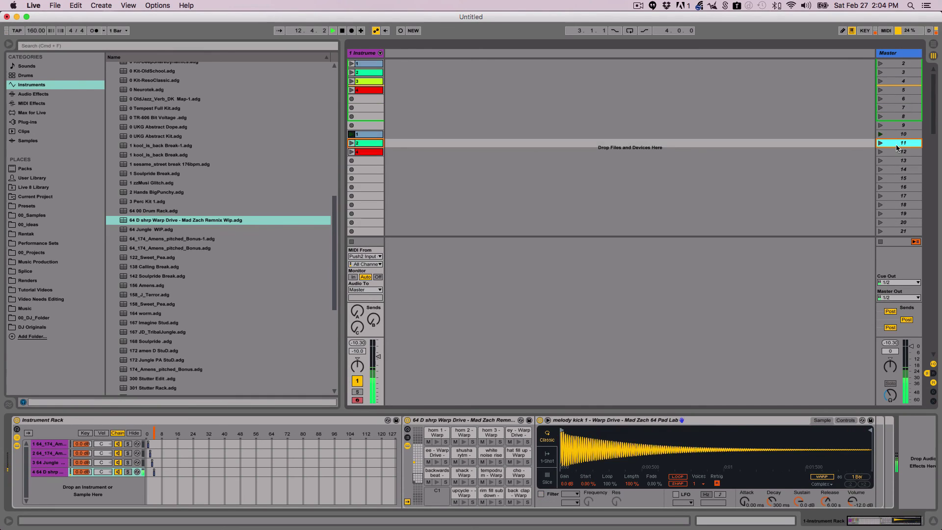